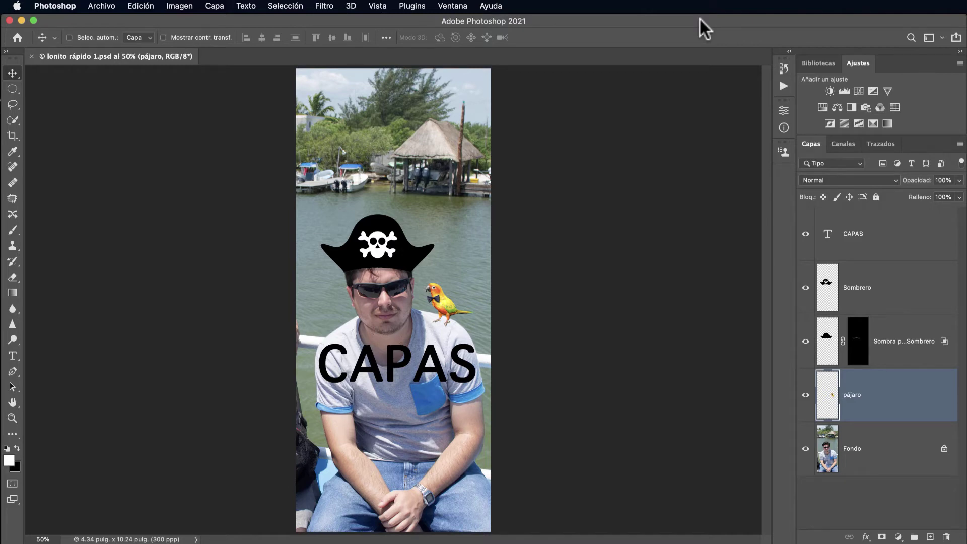
# Step: Zoom the canvas to about 92% and shift the view up so the hat, face and parrot fill it
pyautogui.scroll(1, 375, 423)
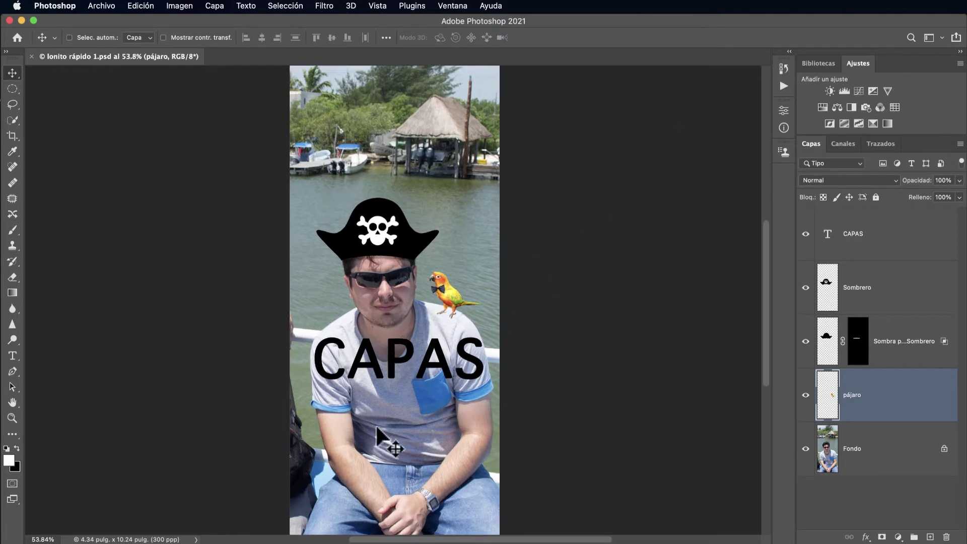
pyautogui.scroll(3, 373, 424)
pyautogui.scroll(1, 373, 425)
pyautogui.scroll(1, 373, 425)
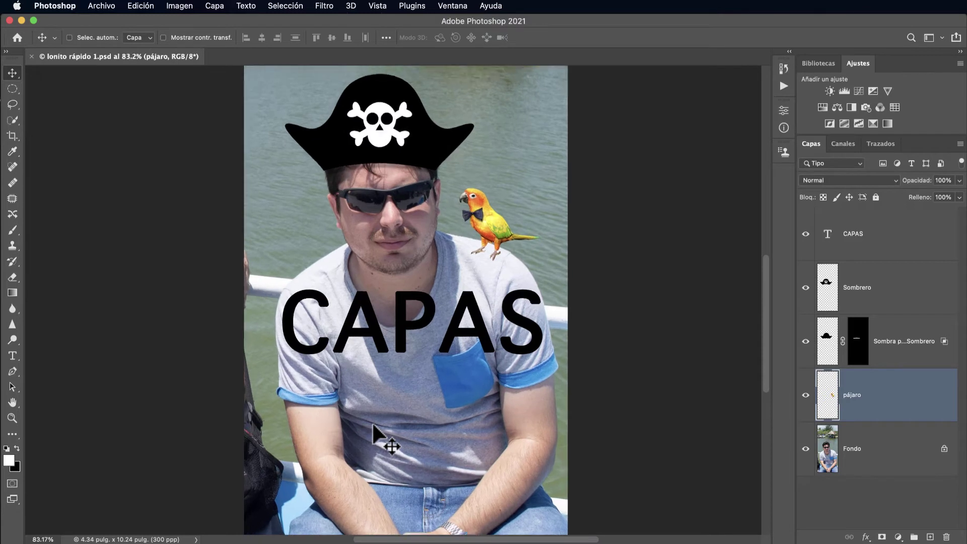
pyautogui.scroll(1, 373, 425)
pyautogui.scroll(1, 373, 426)
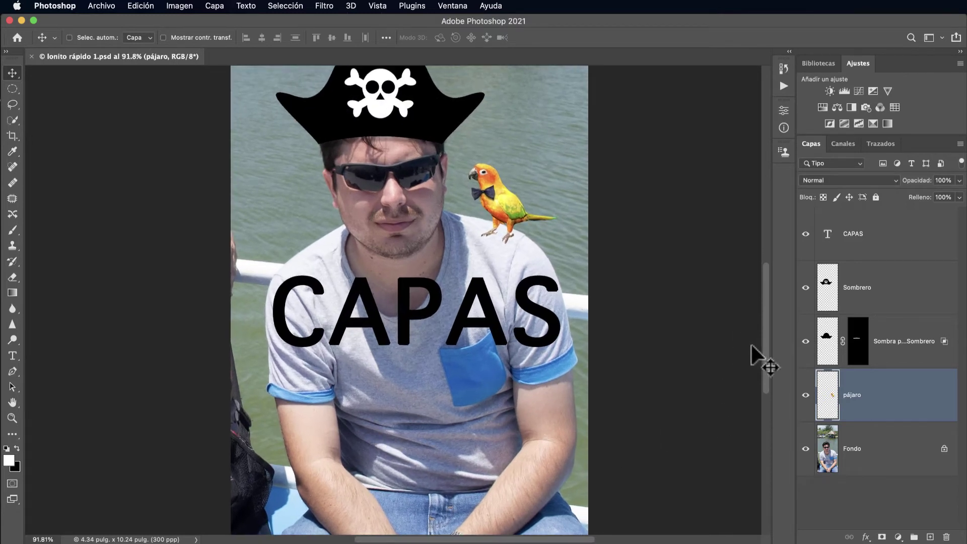
pyautogui.moveTo(763, 347); pyautogui.dragTo(763, 325)
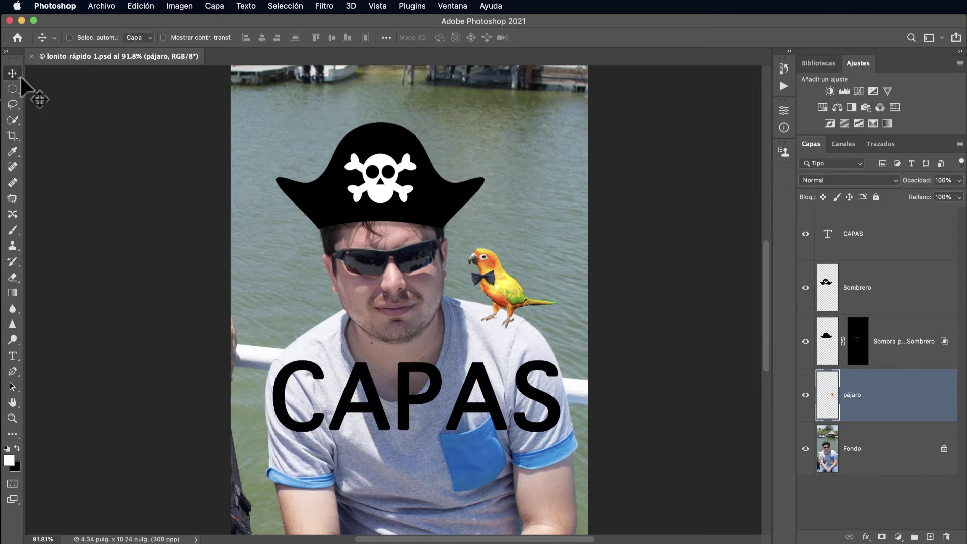
# Step: On the Sombrero layer, add a Hue/Saturation adjustment (Hue -40, Lightness -23) clipped to the hat
pyautogui.press('super')
pyautogui.keyDown('super'); pyautogui.click(389, 184); pyautogui.keyUp('super')
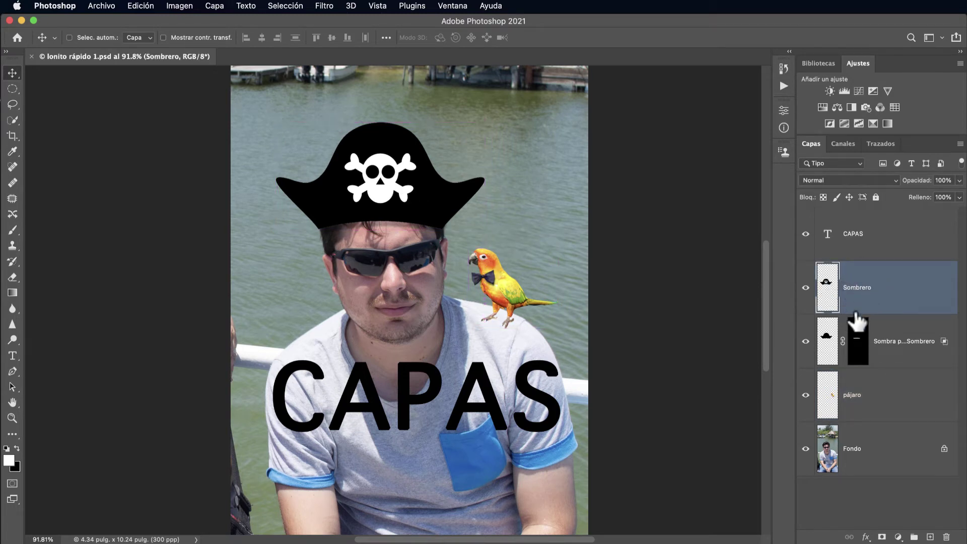
pyautogui.click(822, 108)
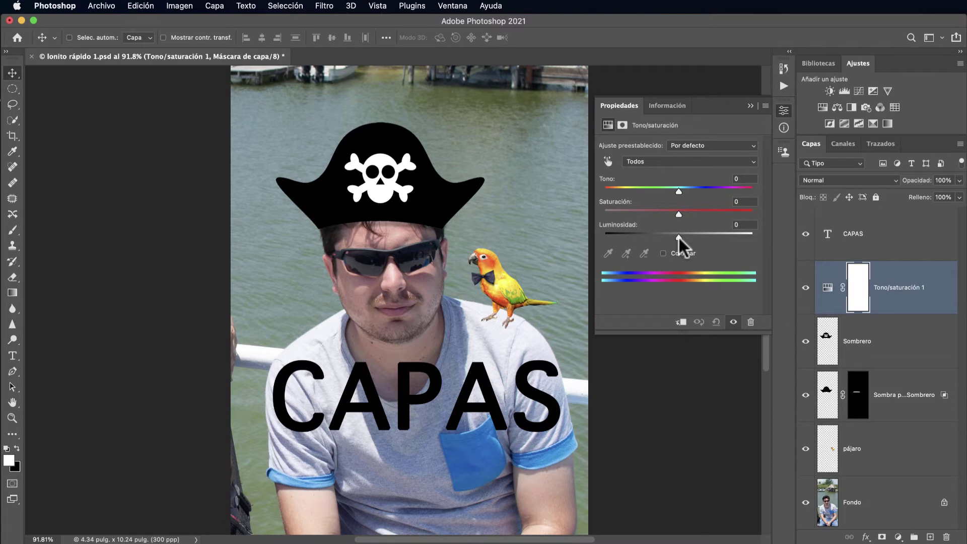
pyautogui.moveTo(678, 234); pyautogui.dragTo(662, 234)
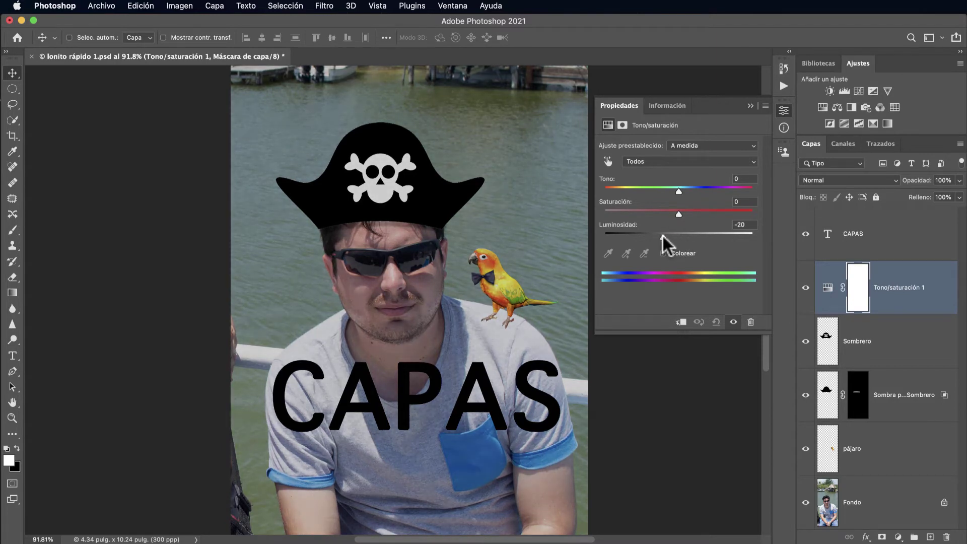
pyautogui.moveTo(677, 189)
pyautogui.mouseDown()
pyautogui.moveTo(627, 192)
pyautogui.moveTo(647, 191)
pyautogui.mouseUp()
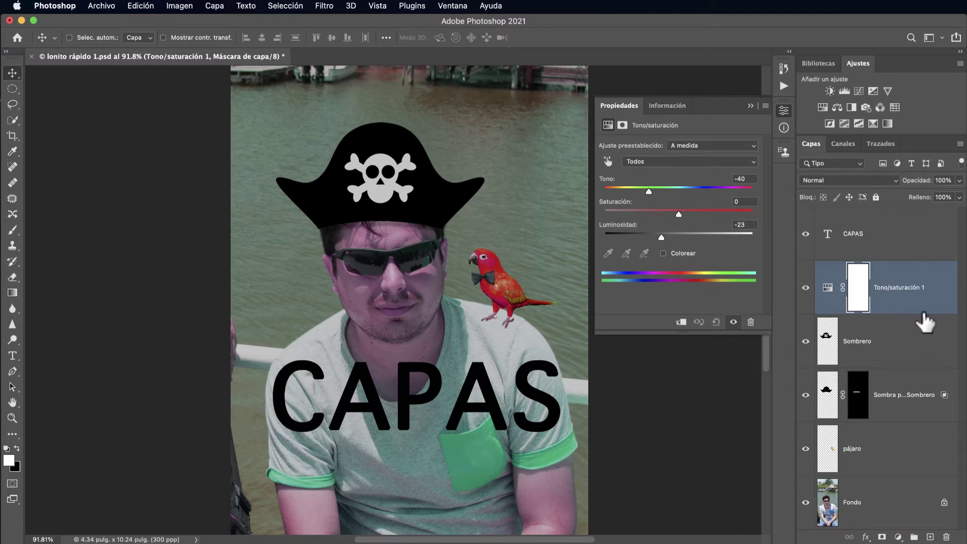
pyautogui.press('alt')
pyautogui.keyDown('alt'); pyautogui.click(922, 306); pyautogui.keyUp('alt')
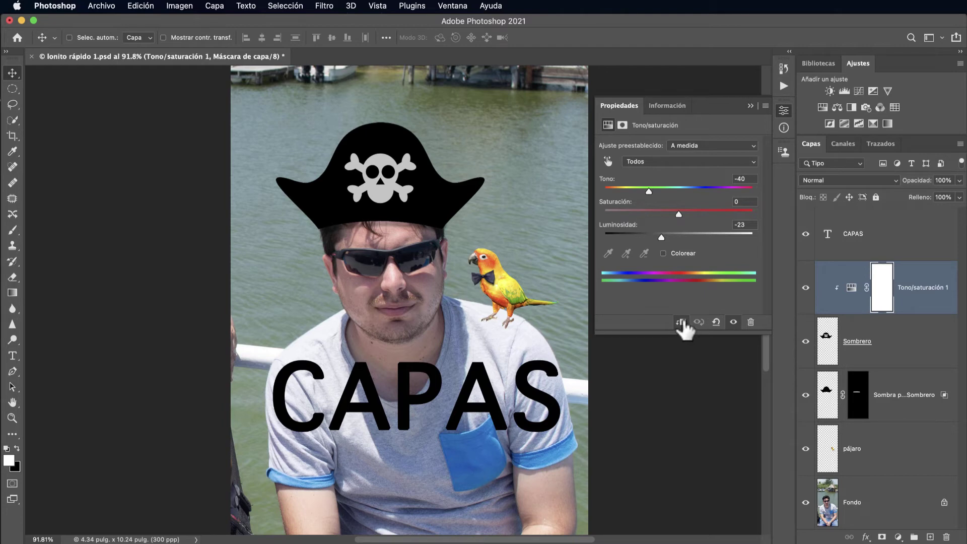
# Step: Colorize the hat adjustment at Hue 51, Saturation 68, Lightness -41 to turn the skull yellow
pyautogui.click(680, 323)
pyautogui.click(680, 322)
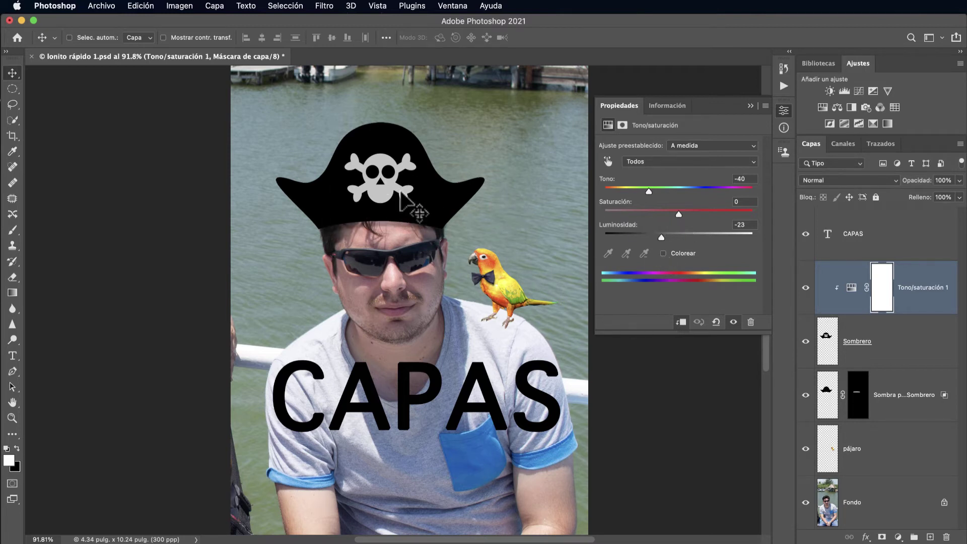
pyautogui.scroll(2, 472, 247)
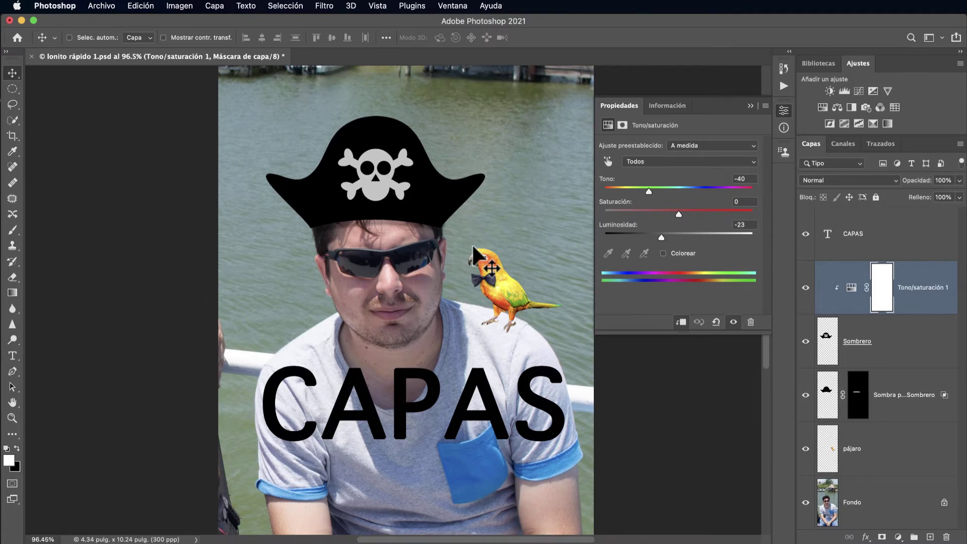
pyautogui.click(663, 253)
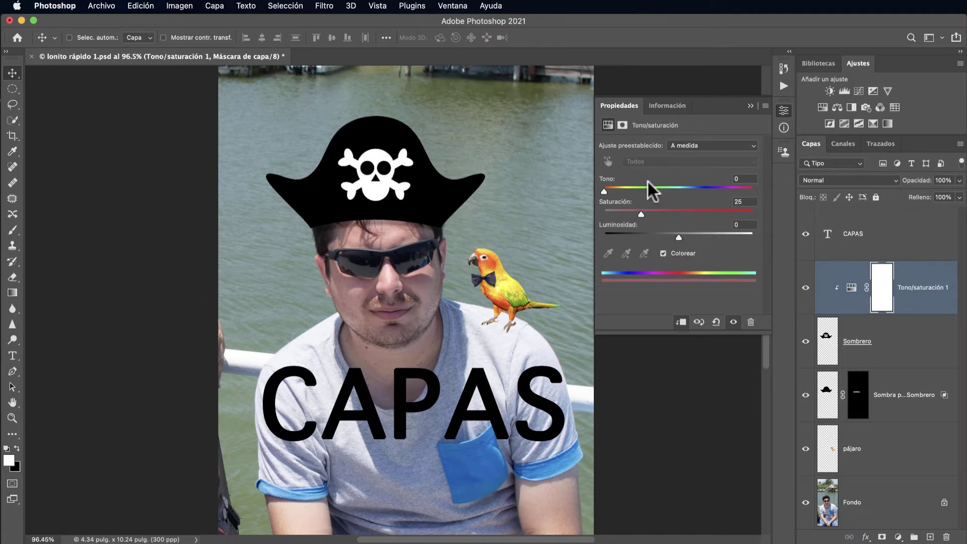
pyautogui.moveTo(603, 191); pyautogui.dragTo(633, 191)
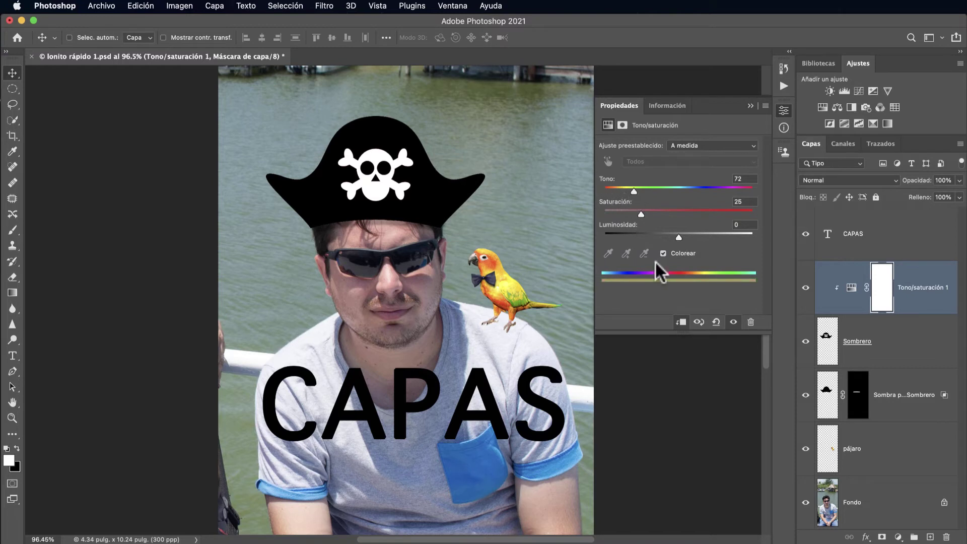
pyautogui.moveTo(678, 237); pyautogui.dragTo(647, 230)
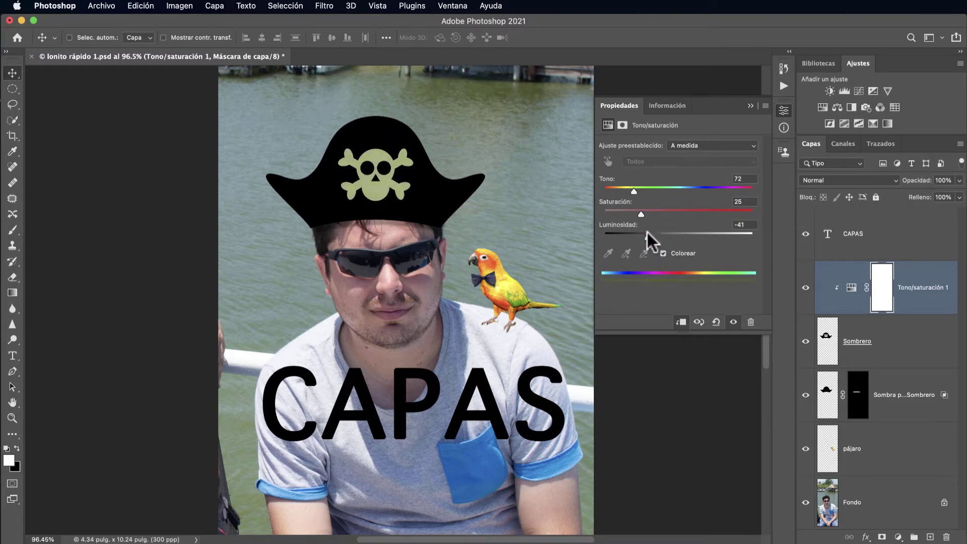
pyautogui.moveTo(632, 191)
pyautogui.mouseDown()
pyautogui.moveTo(622, 191)
pyautogui.moveTo(690, 211)
pyautogui.moveTo(669, 210)
pyautogui.moveTo(705, 210)
pyautogui.mouseUp()
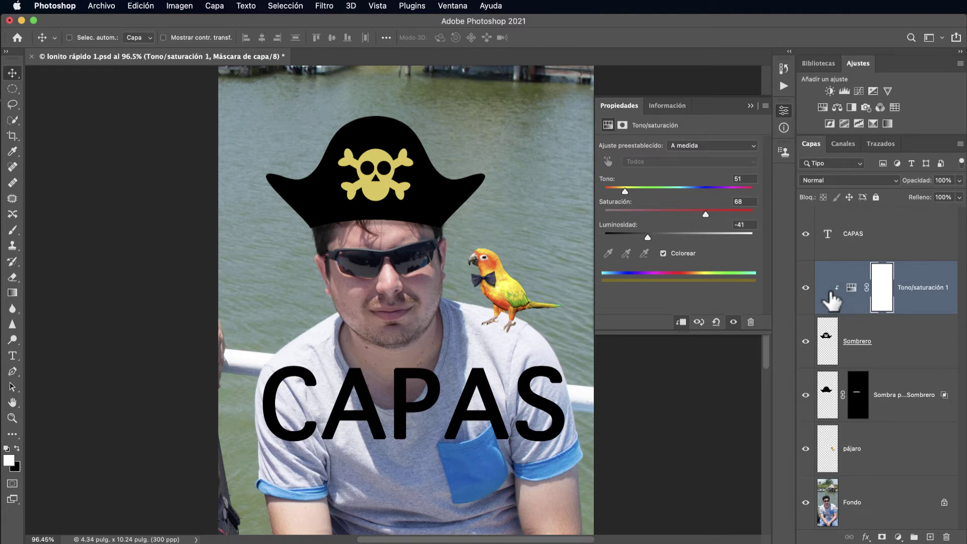
pyautogui.click(750, 105)
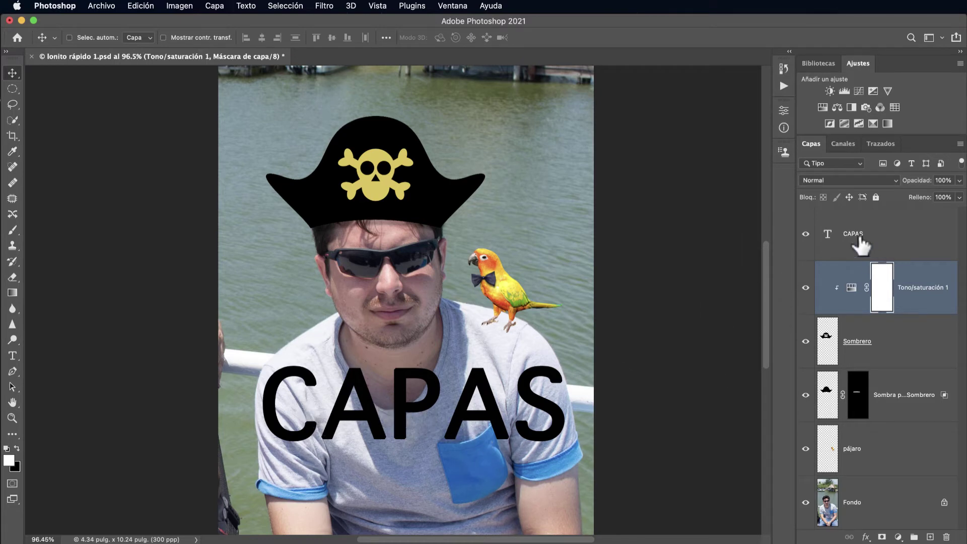
# Step: Give the CAPAS text layer a Stroke layer style (6 px, Inside) and show its settings
pyautogui.click(876, 243)
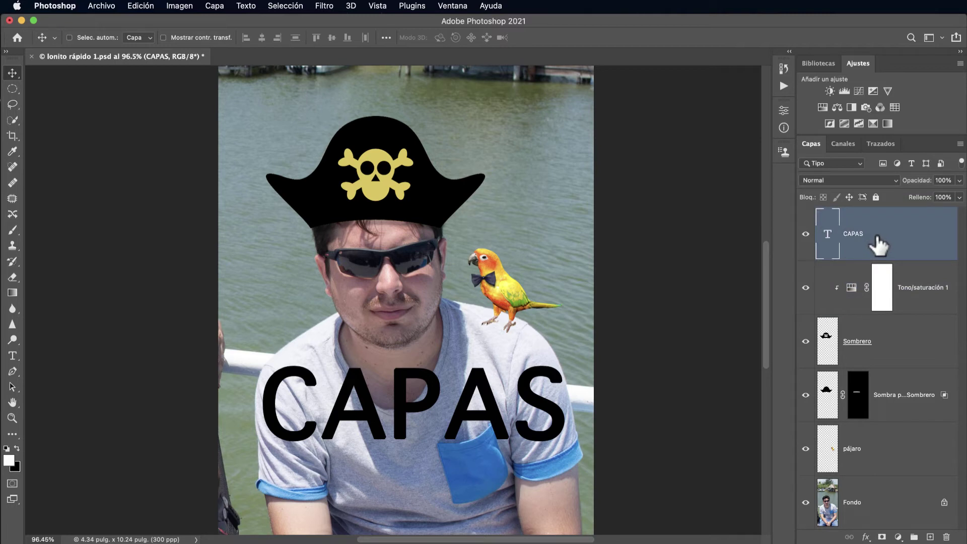
pyautogui.doubleClick(877, 245)
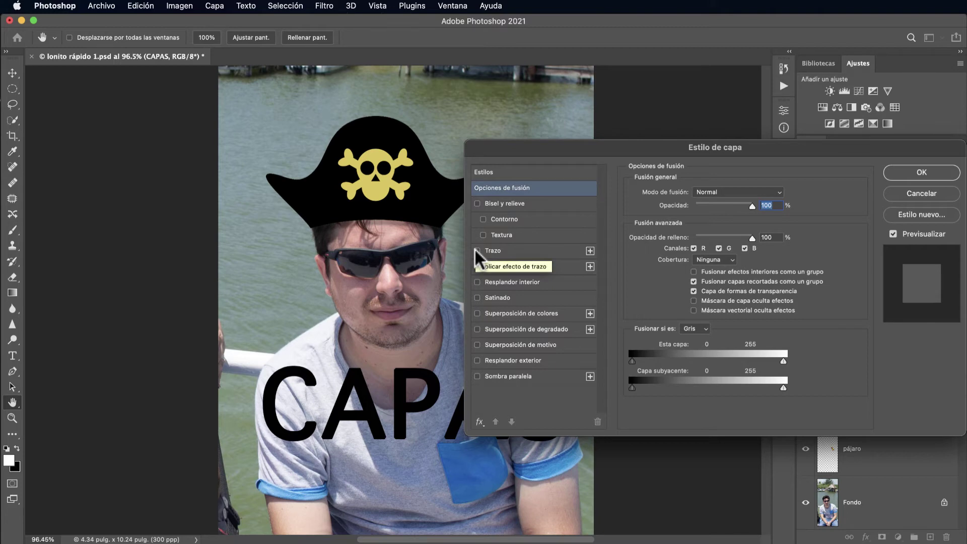
pyautogui.click(477, 250)
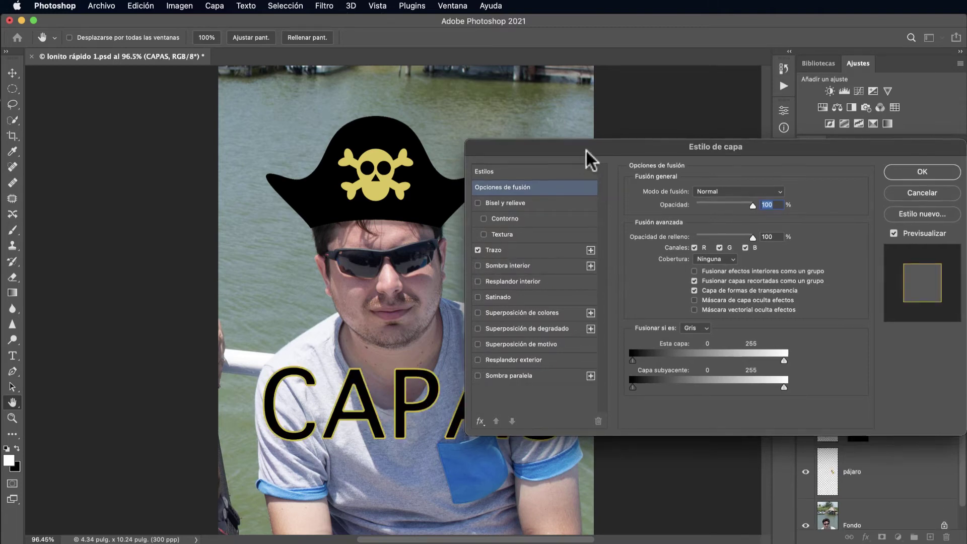
pyautogui.moveTo(586, 150); pyautogui.dragTo(570, 111)
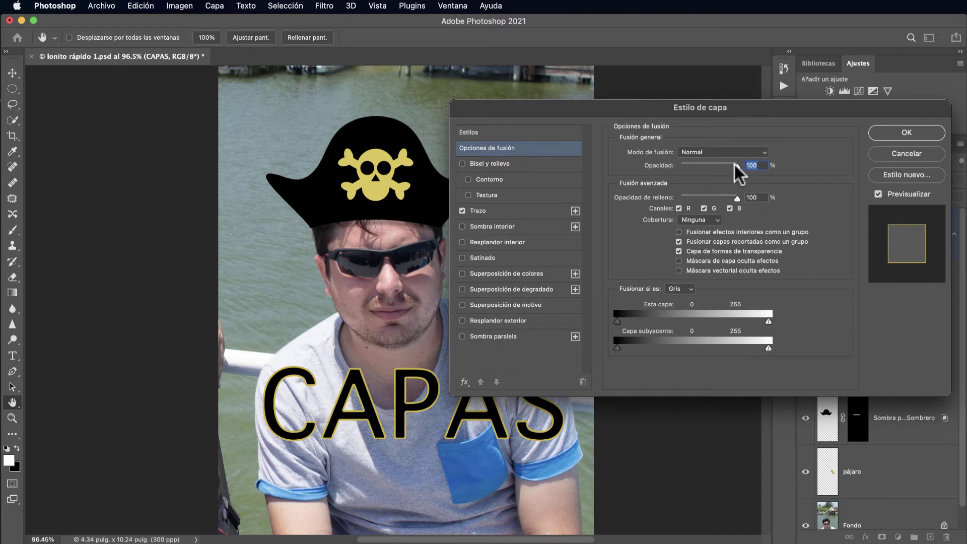
pyautogui.click(529, 211)
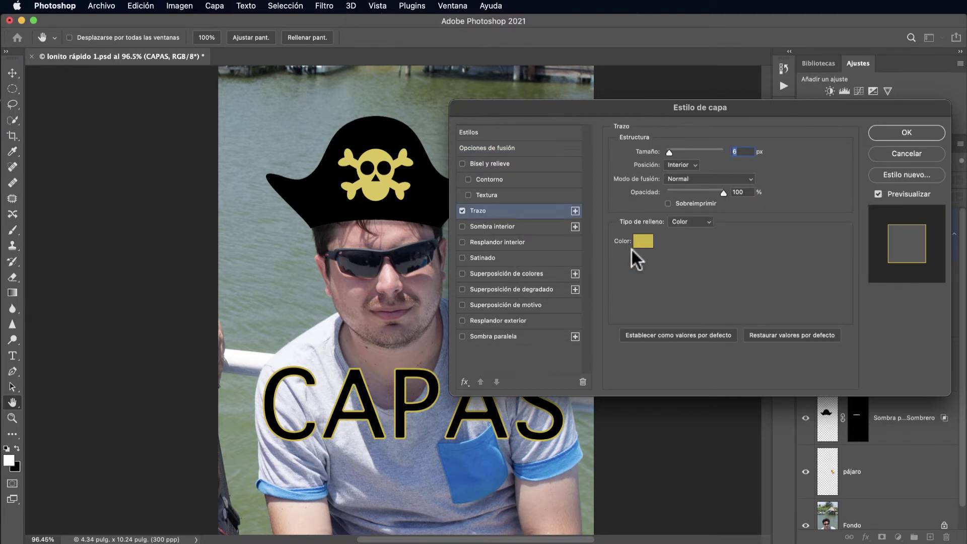
# Step: Set the CAPAS stroke colour to #dec651 by sampling the yellow skull on the hat
pyautogui.click(643, 240)
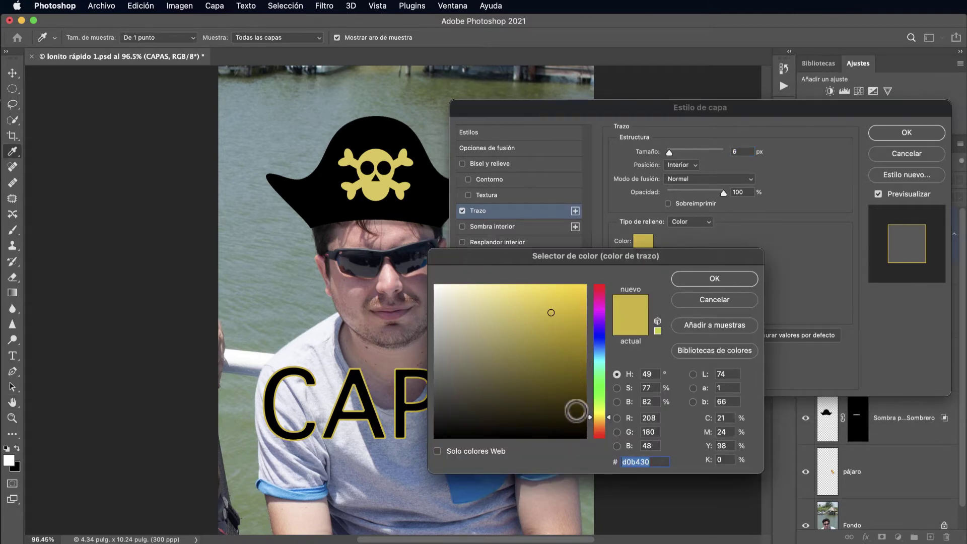
pyautogui.moveTo(599, 398); pyautogui.dragTo(599, 377)
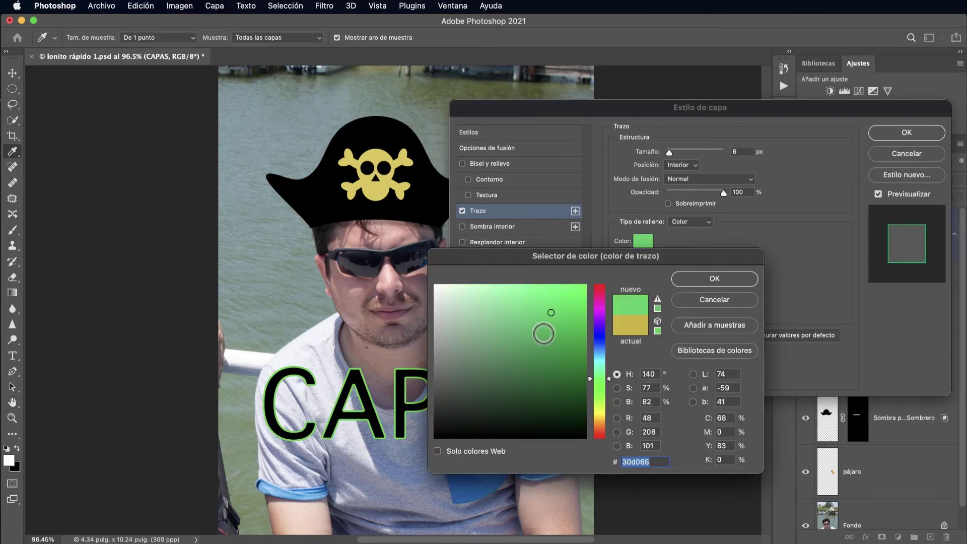
pyautogui.moveTo(497, 261); pyautogui.dragTo(627, 247)
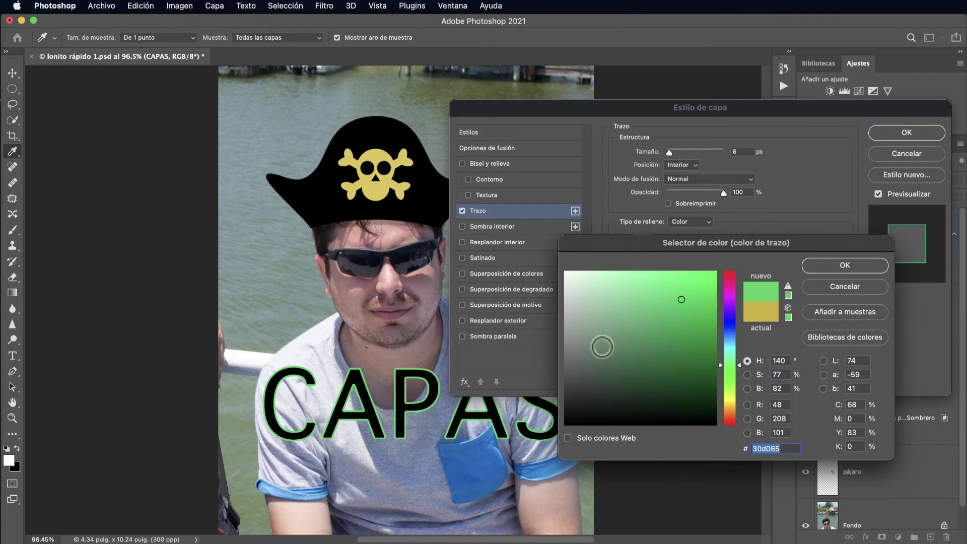
pyautogui.click(602, 343)
pyautogui.click(568, 380)
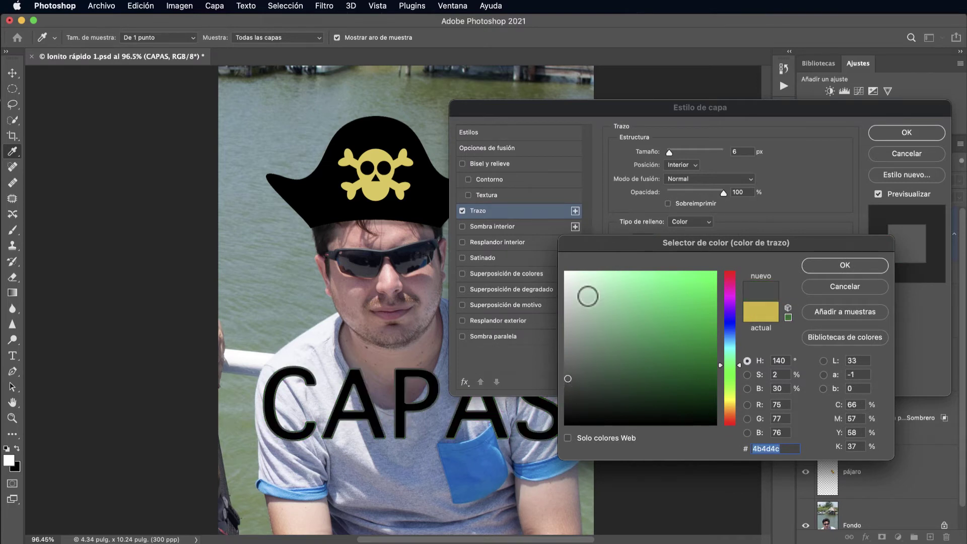
pyautogui.click(585, 296)
pyautogui.click(560, 275)
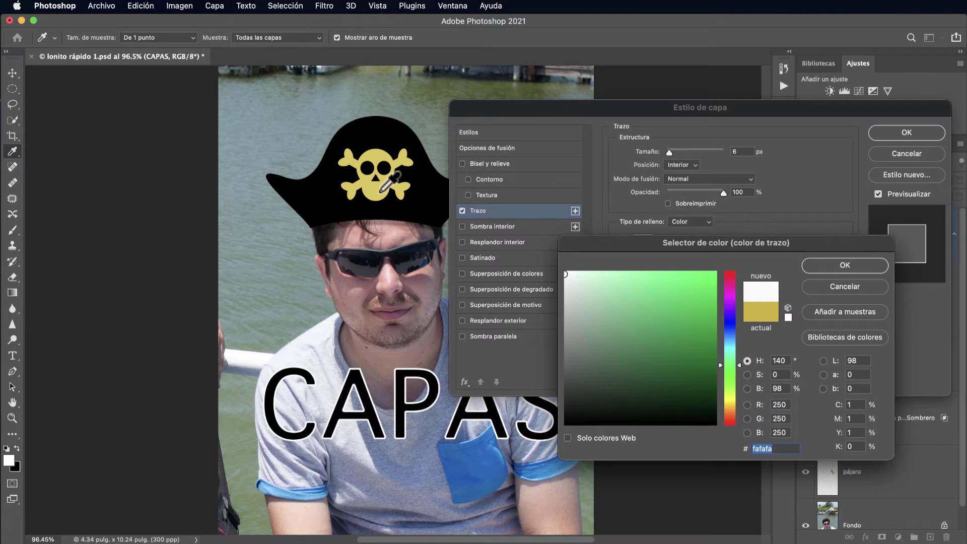
pyautogui.click(381, 191)
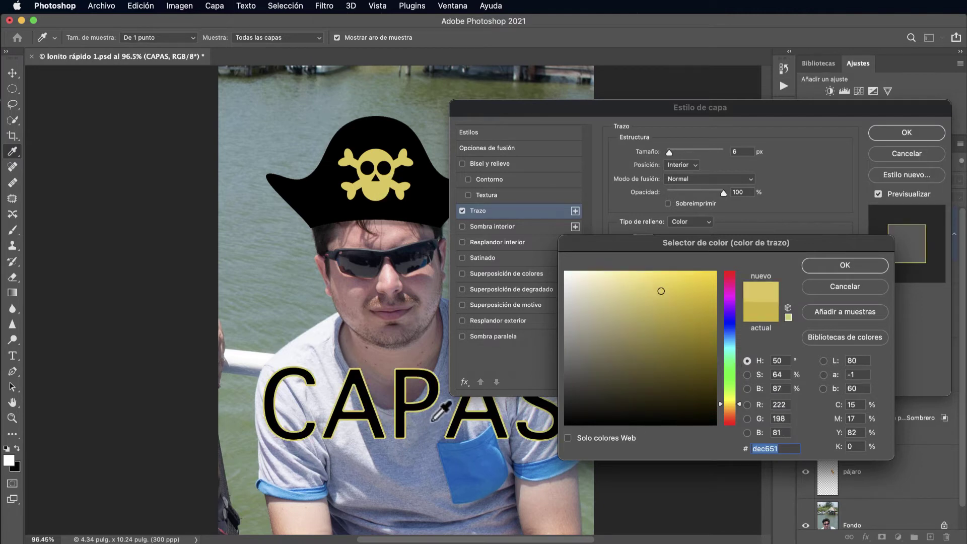
pyautogui.click(844, 267)
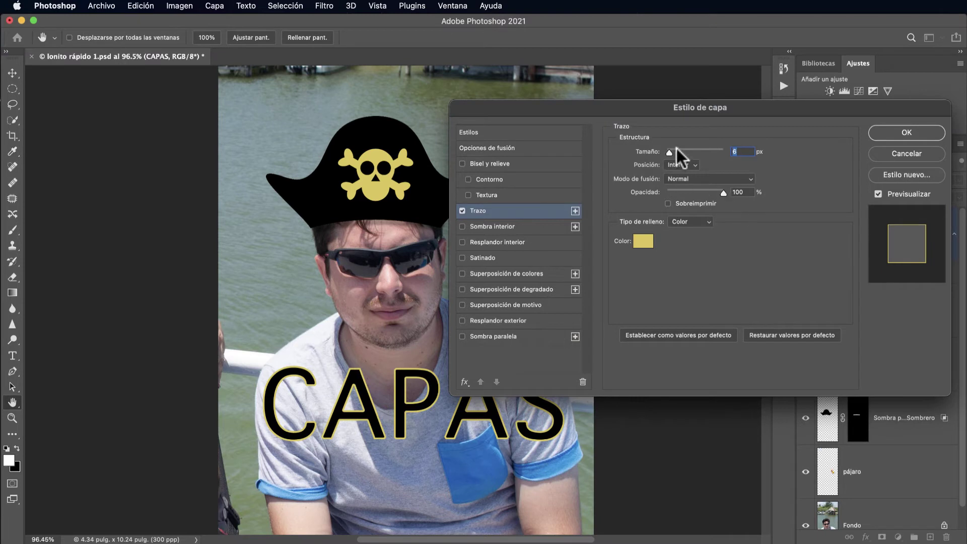
# Step: Make the CAPAS stroke 7 px at 100% opacity and apply the layer style
pyautogui.moveTo(670, 152); pyautogui.dragTo(669, 161)
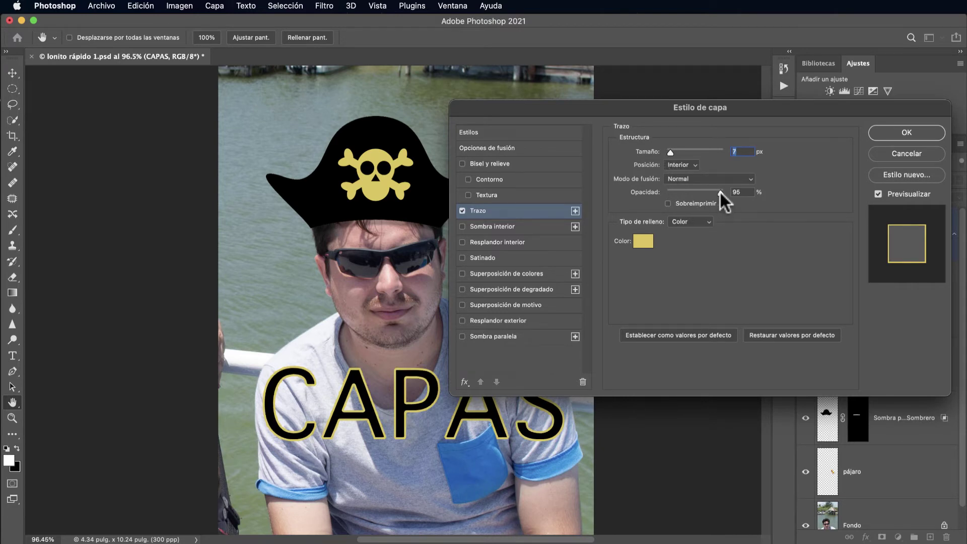
pyautogui.moveTo(720, 191)
pyautogui.mouseDown()
pyautogui.moveTo(678, 198)
pyautogui.moveTo(756, 197)
pyautogui.mouseUp()
pyautogui.click(904, 133)
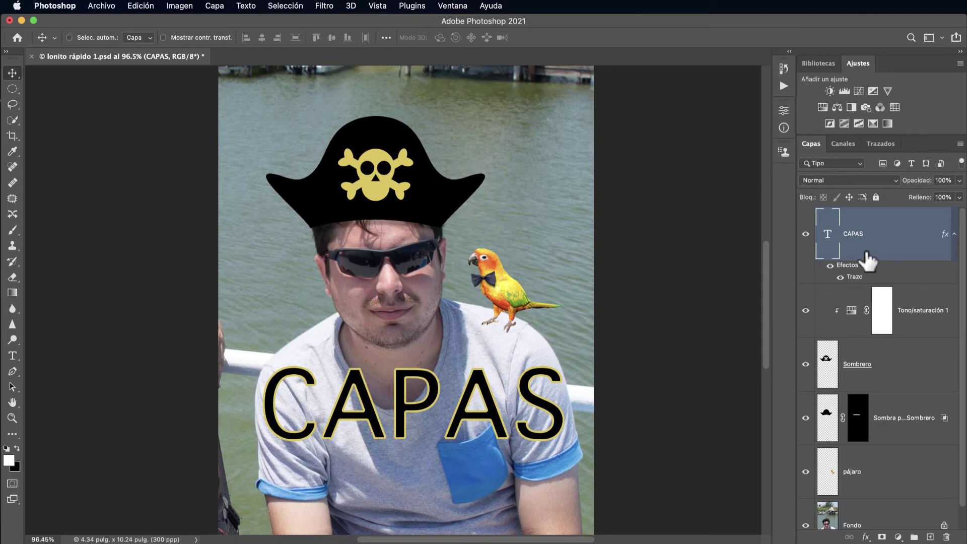
# Step: Try CAPAS layer opacity at 40%, 60% and 0% via number keys, ending at 100%
pyautogui.press('4')
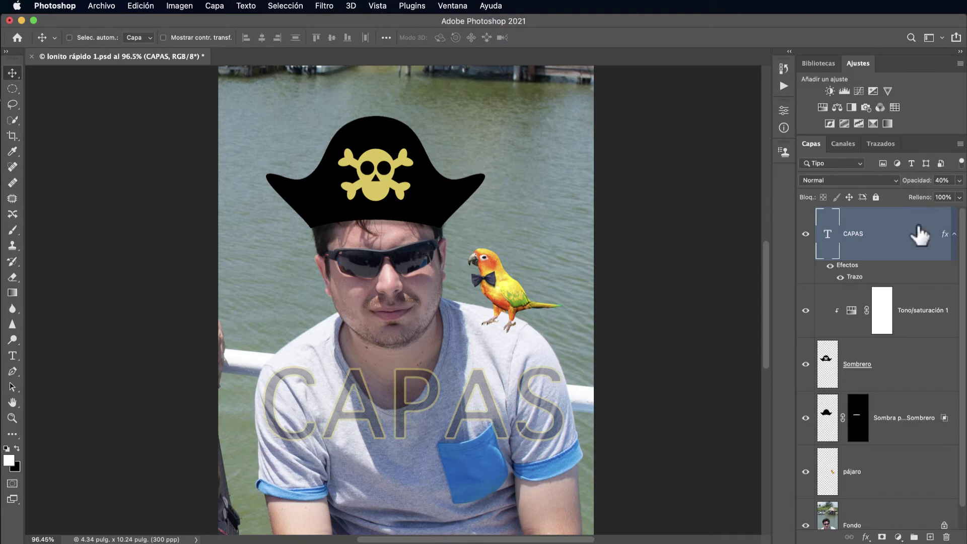
pyautogui.press('6')
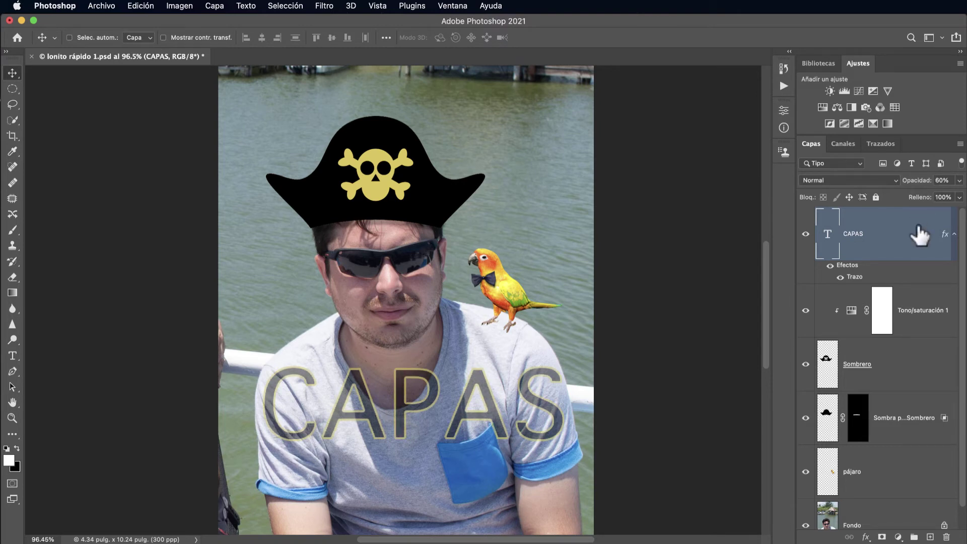
pyautogui.press('0')
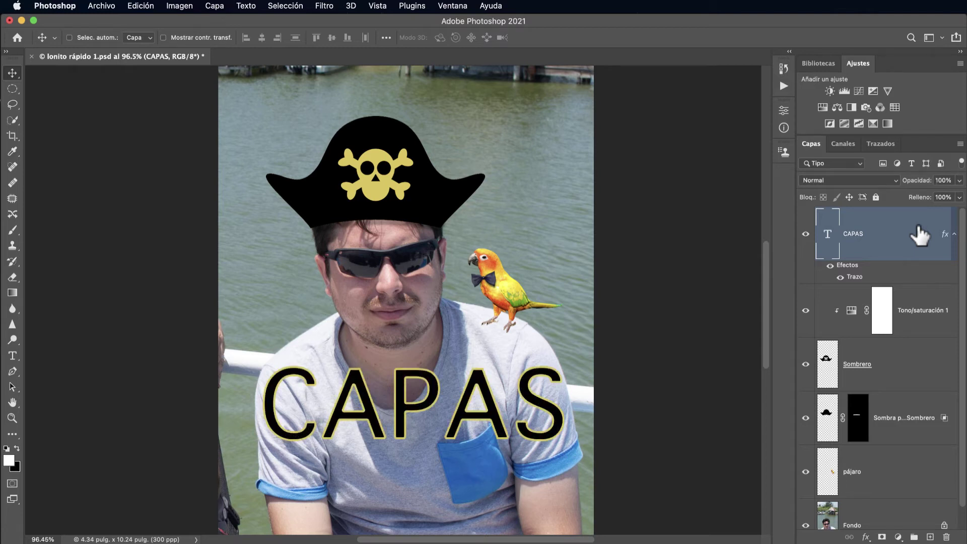
pyautogui.press('0')
pyautogui.press('0')
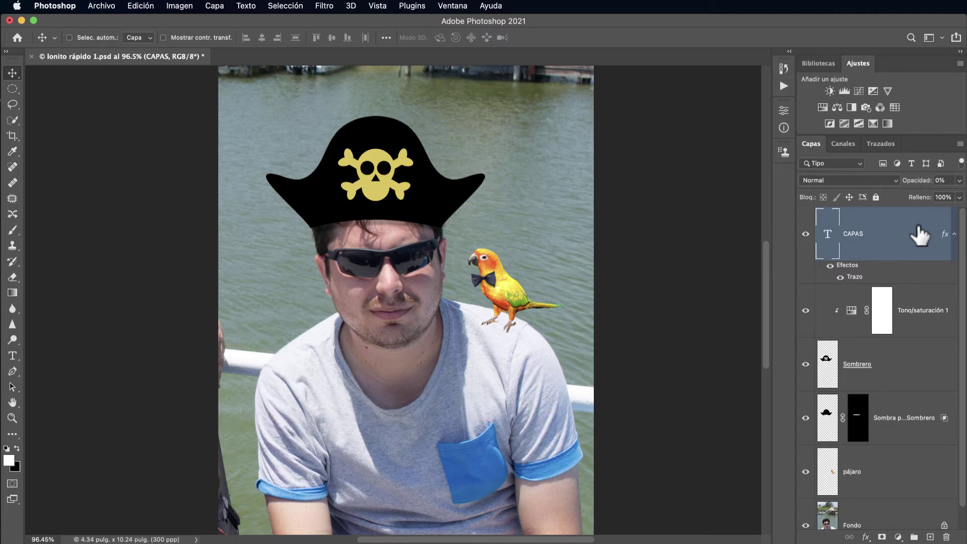
pyautogui.press('0')
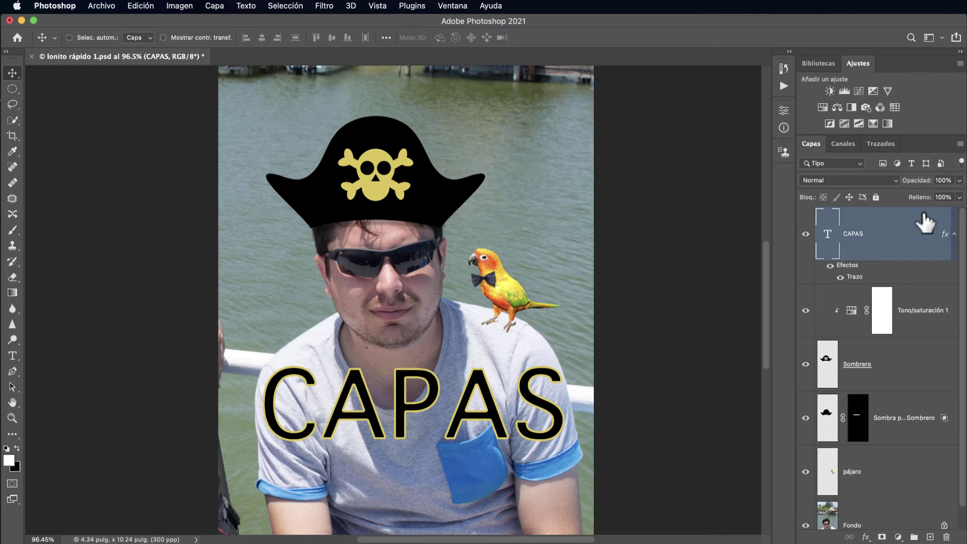
# Step: Try CAPAS fill at 50%, 100% and 0% via Shift+number keys, settling on 90%
pyautogui.hotkey('shift', '5')
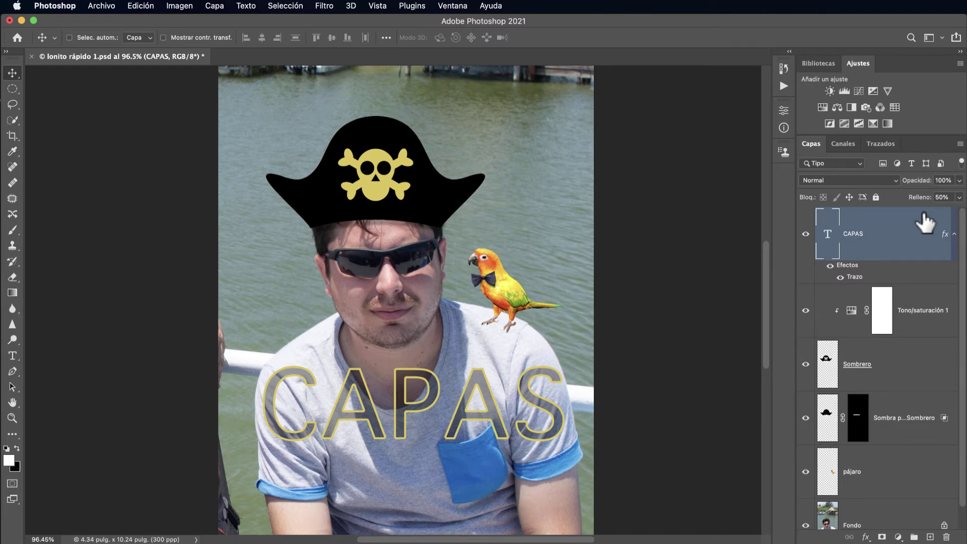
pyautogui.hotkey('shift', '0')
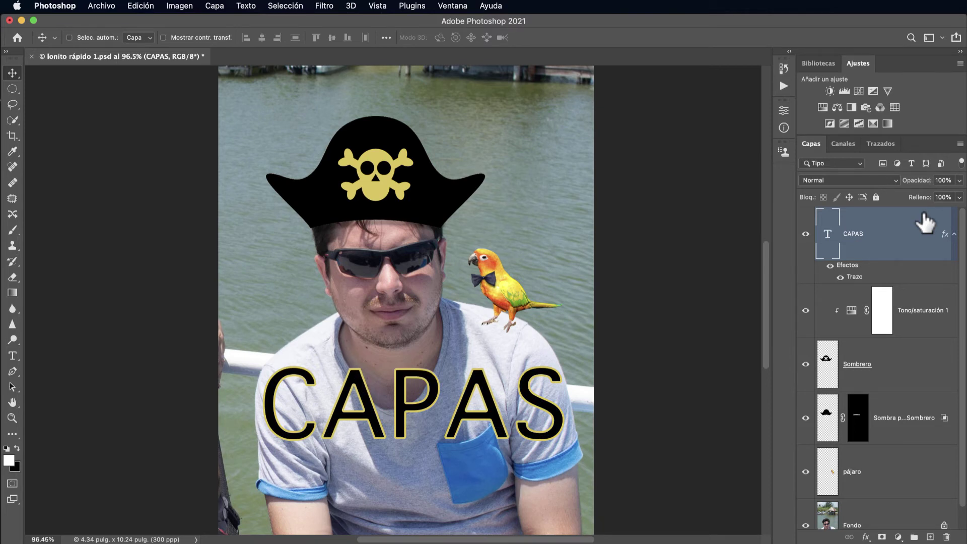
pyautogui.hotkey('shift', '0')
pyautogui.hotkey('shift', '0')
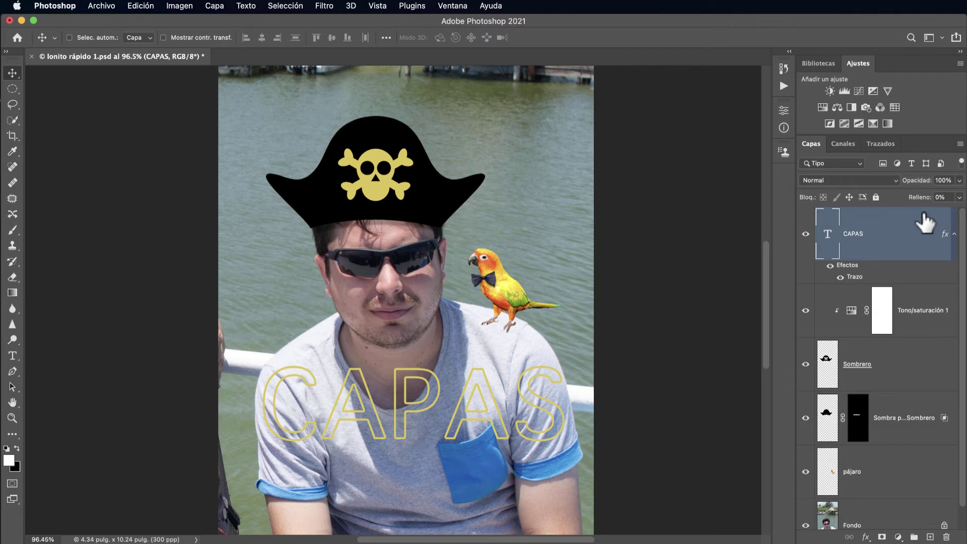
pyautogui.hotkey('shift', '9')
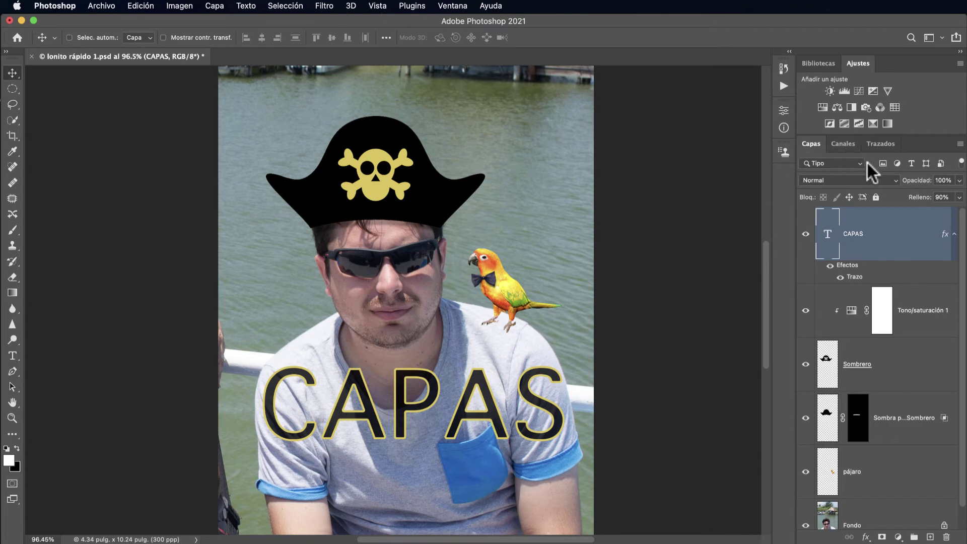
# Step: Test CAPAS opacity and fill with the Layers panel sliders, returning both to 100%
pyautogui.click(958, 180)
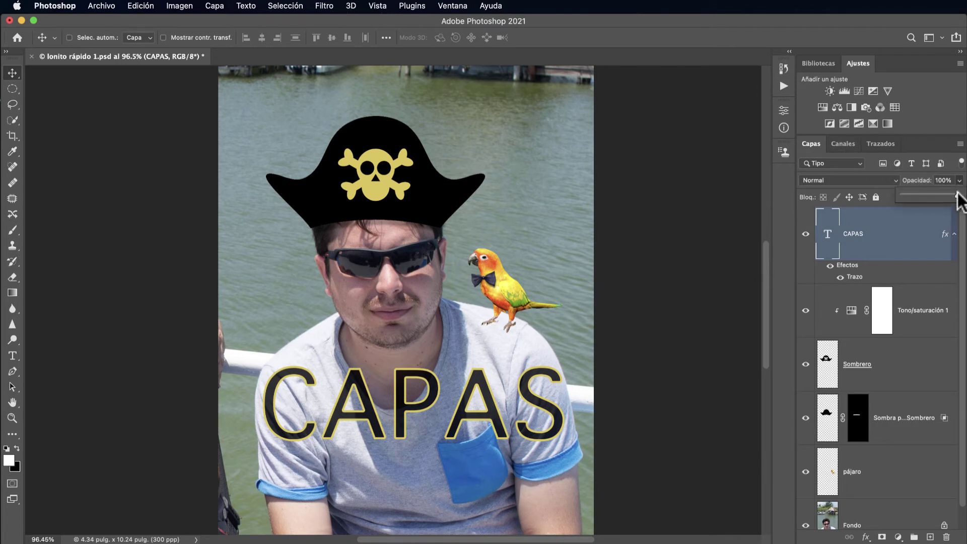
pyautogui.moveTo(955, 194); pyautogui.dragTo(922, 194)
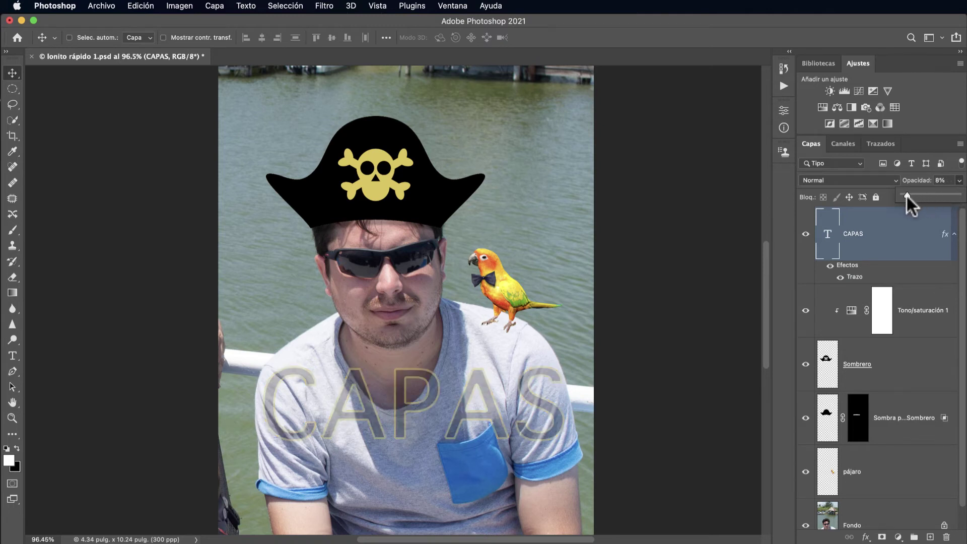
pyautogui.moveTo(925, 196); pyautogui.dragTo(961, 194)
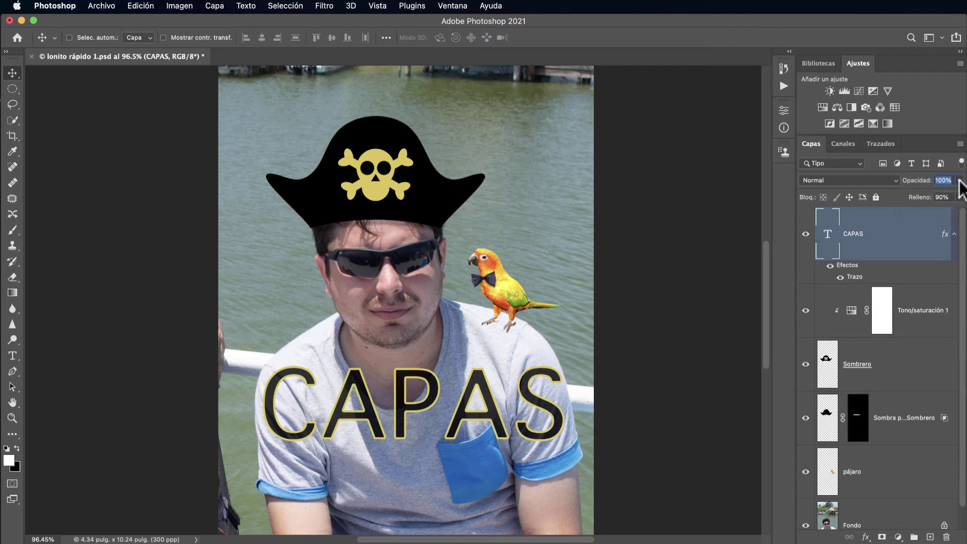
pyautogui.click(958, 197)
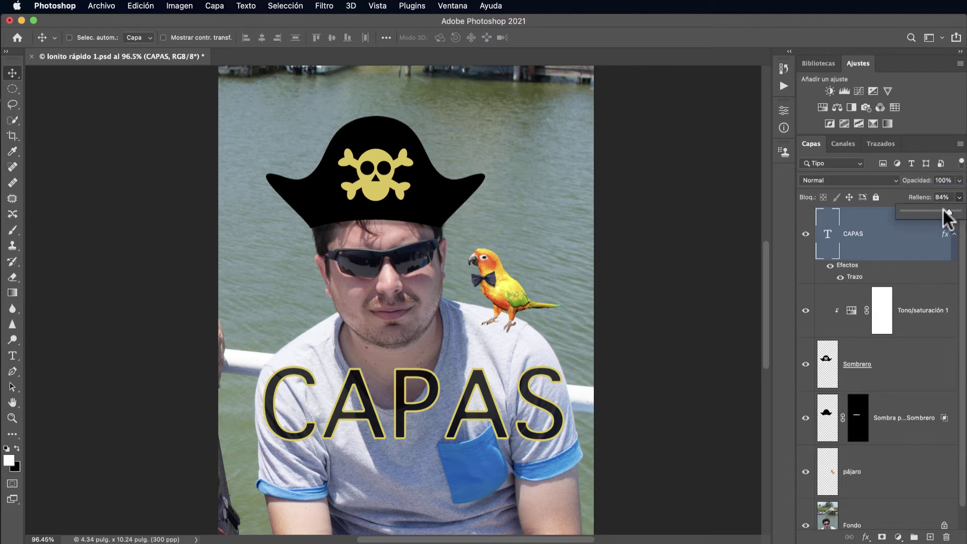
pyautogui.moveTo(956, 211)
pyautogui.mouseDown()
pyautogui.moveTo(905, 213)
pyautogui.moveTo(960, 211)
pyautogui.mouseUp()
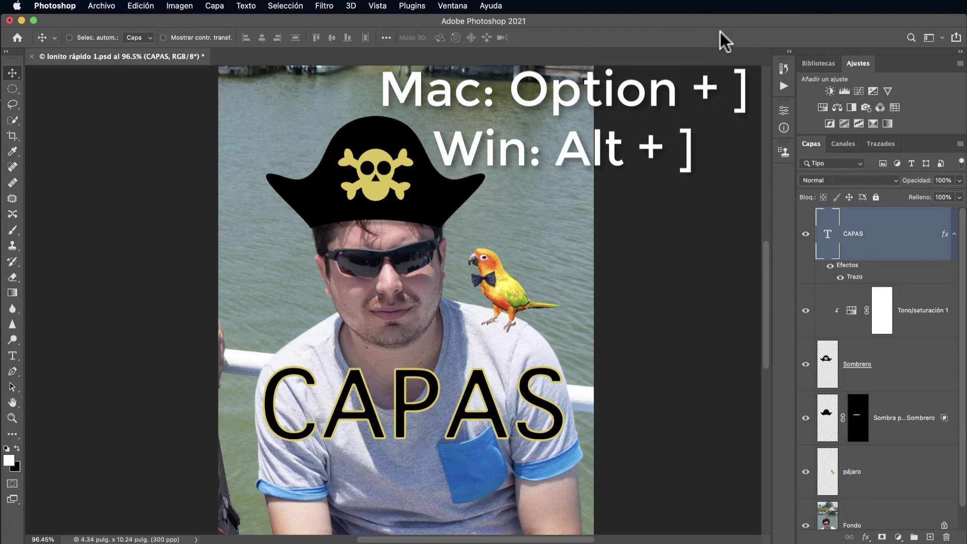
# Step: Step the active layer down through the whole stack with Alt+[ repeatedly
pyautogui.hotkey('alt', '[')
pyautogui.hotkey('alt', '[')
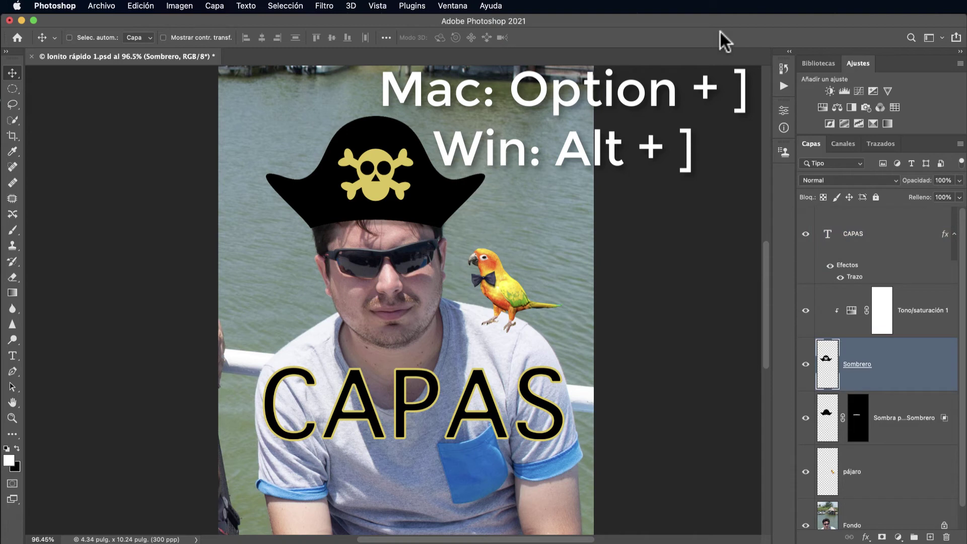
pyautogui.hotkey('alt', '[')
pyautogui.hotkey('alt', '[')
pyautogui.hotkey('alt', '[')
pyautogui.hotkey('alt', '[')
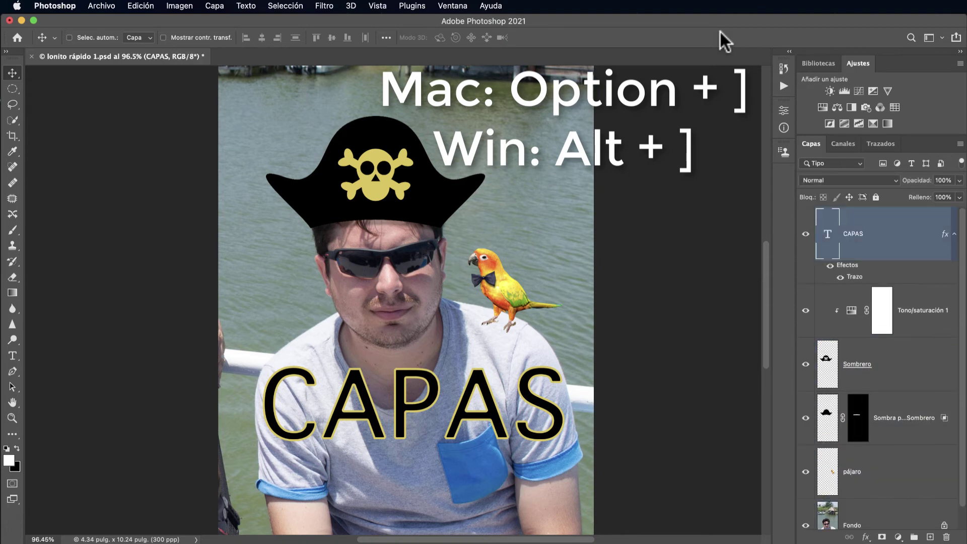
pyautogui.hotkey('alt', '[')
pyautogui.hotkey('alt', '[')
pyautogui.hotkey('alt', '[')
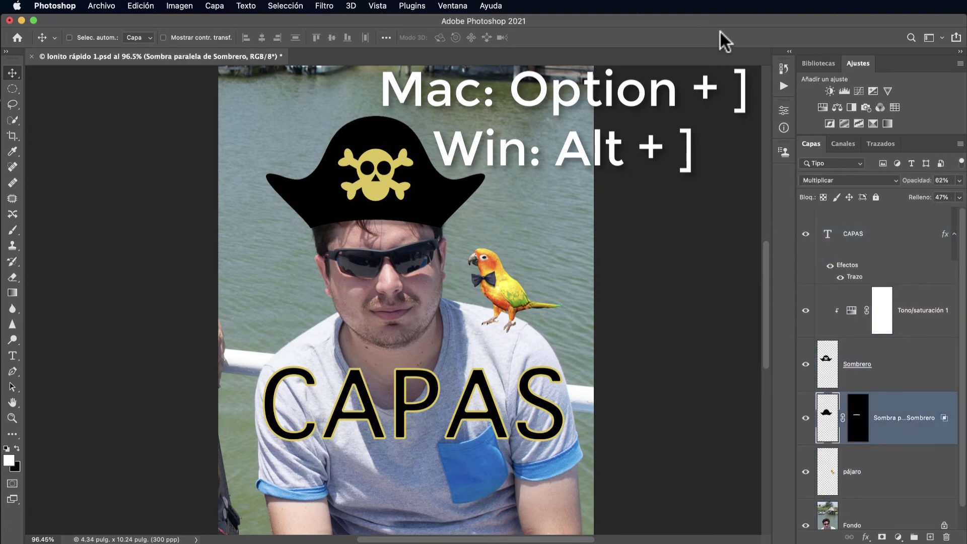
pyautogui.hotkey('alt', '[')
pyautogui.hotkey('alt', '[')
pyautogui.hotkey('alt', '[')
pyautogui.hotkey('alt', '[')
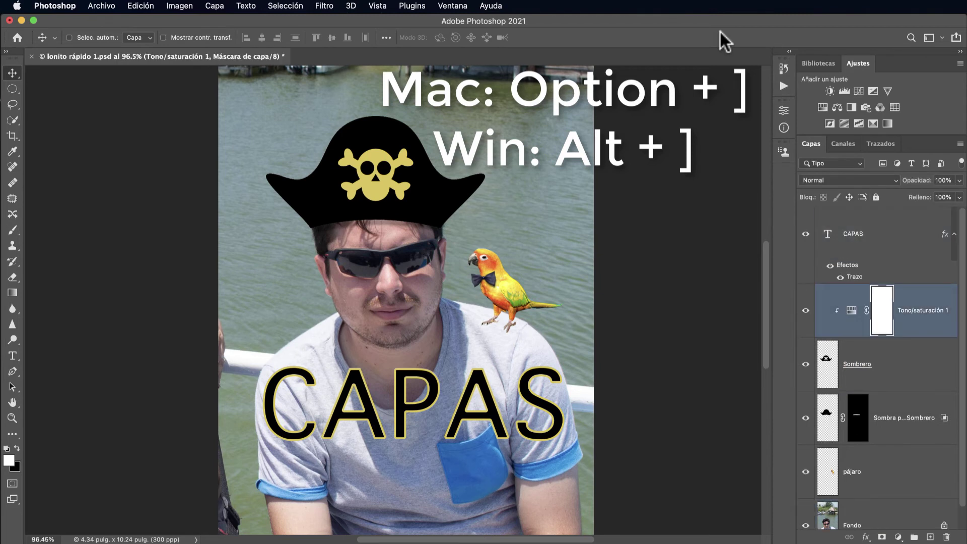
pyautogui.hotkey('alt', '[')
pyautogui.hotkey('alt', '[')
pyautogui.hotkey('alt', '[')
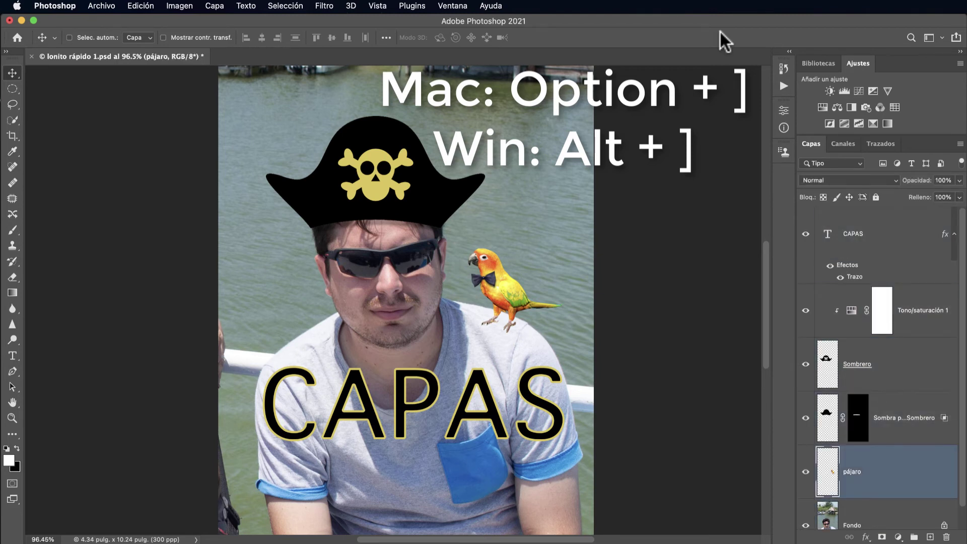
pyautogui.hotkey('alt', '[')
pyautogui.hotkey('alt', '[')
pyautogui.hotkey('alt', '[')
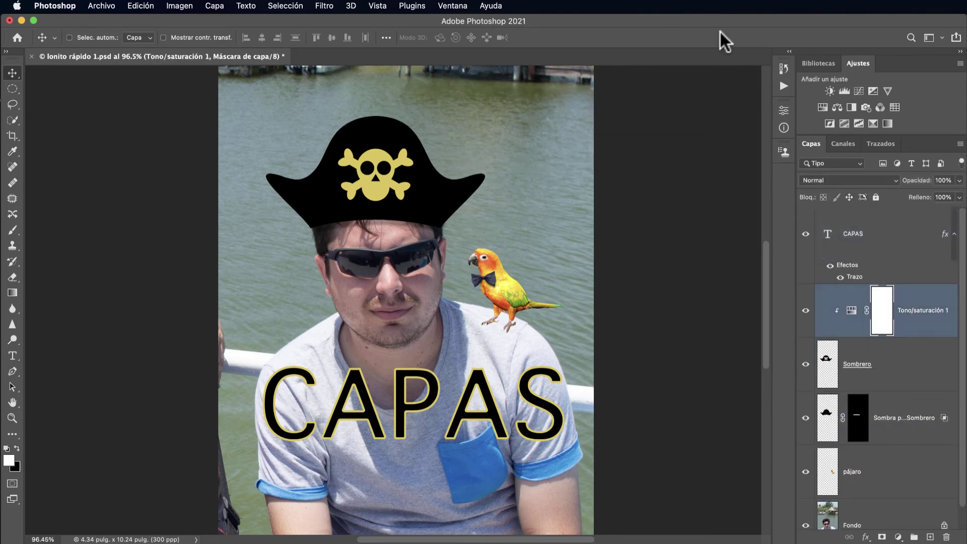
pyautogui.hotkey('alt', '[')
pyautogui.hotkey('alt', '[')
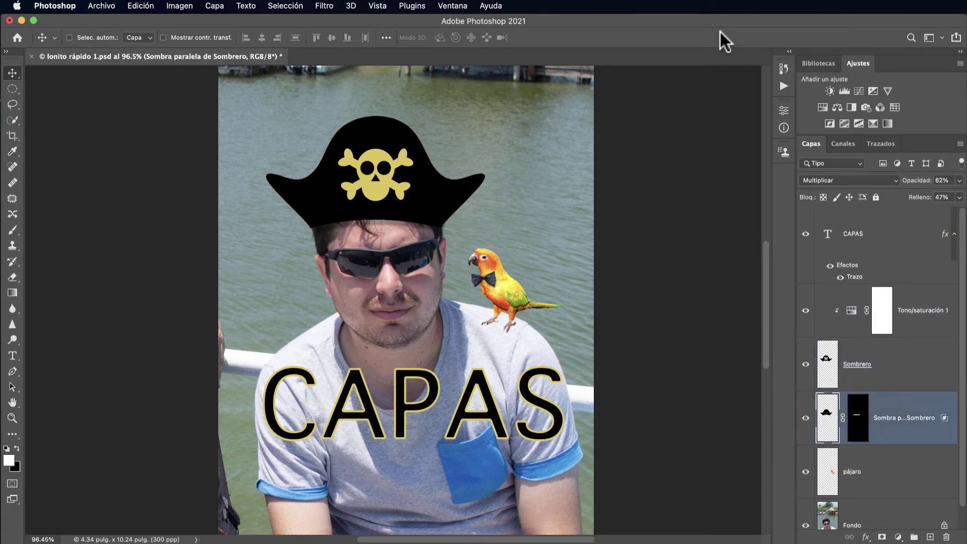
pyautogui.hotkey('alt', '[')
pyautogui.hotkey('alt', '[')
pyautogui.hotkey('alt', '[')
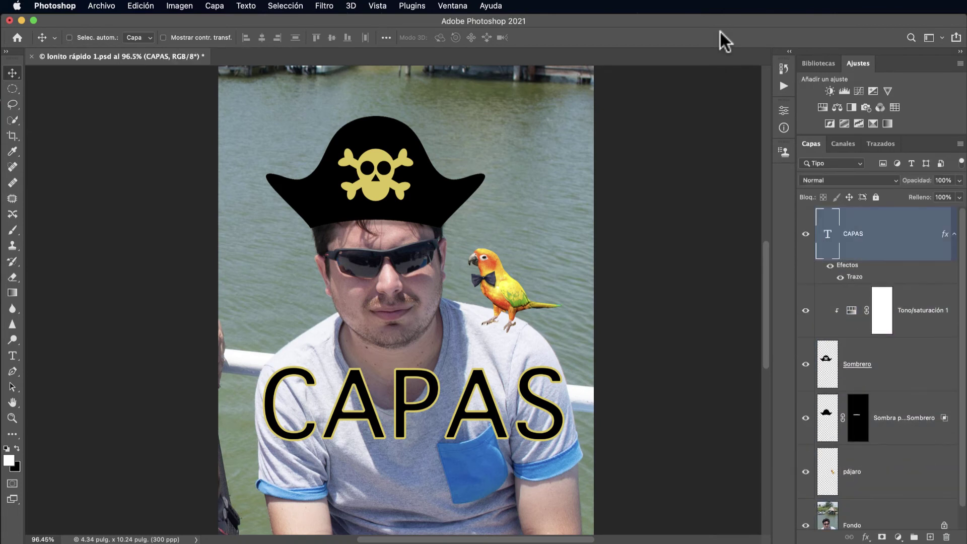
pyautogui.hotkey('alt', '[')
pyautogui.hotkey('alt', '[')
pyautogui.hotkey('alt', '[')
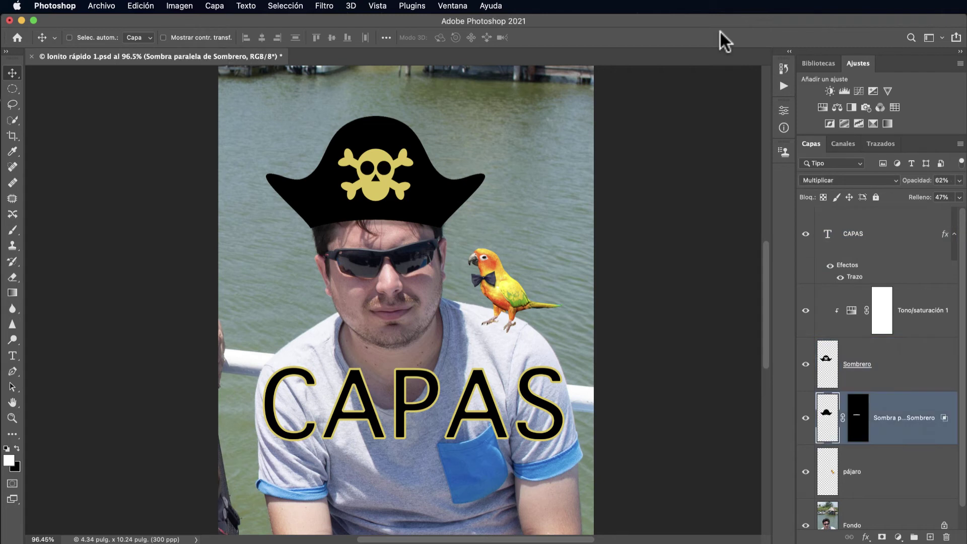
pyautogui.hotkey('alt', '[')
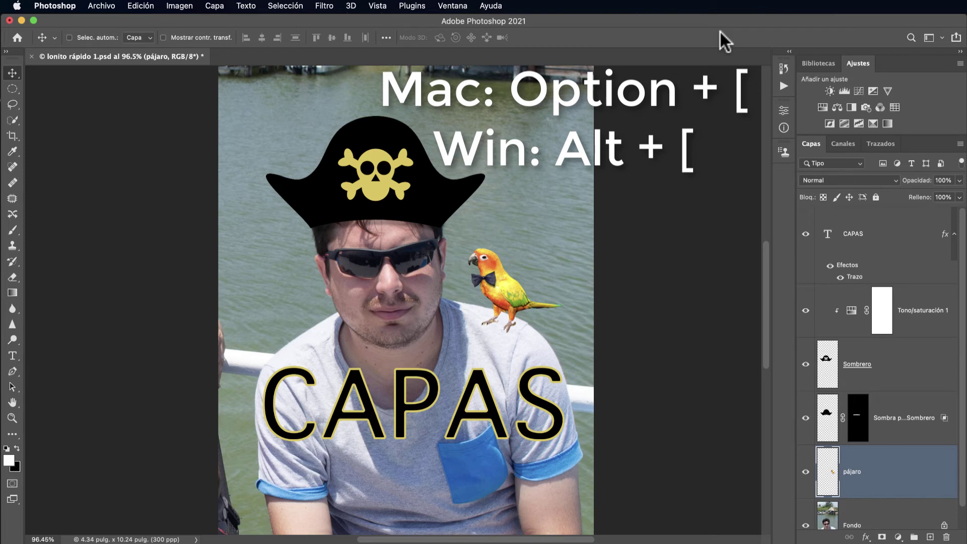
pyautogui.hotkey('alt', ']')
pyautogui.hotkey('alt', ']')
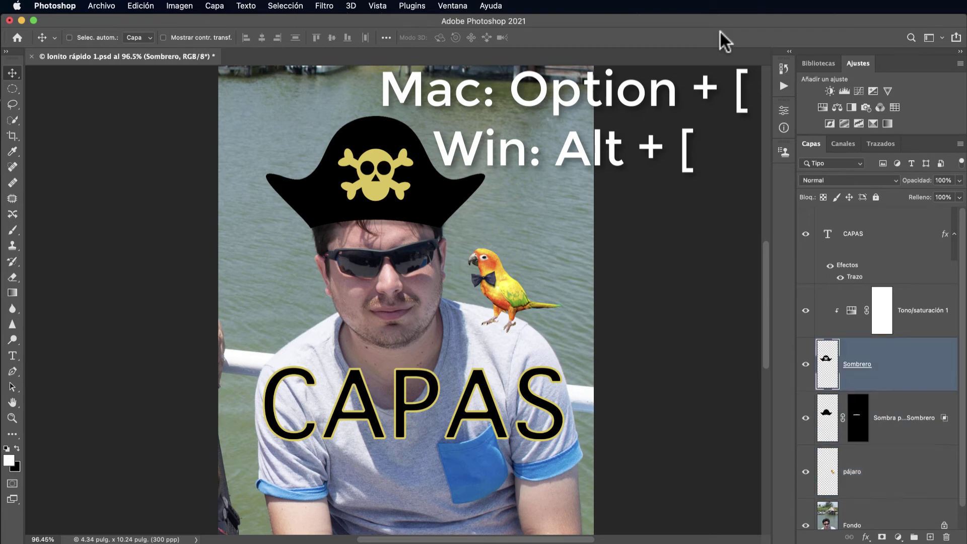
pyautogui.hotkey('alt', ']')
pyautogui.hotkey('alt', ']')
pyautogui.hotkey('alt', ']')
pyautogui.hotkey('alt', ']')
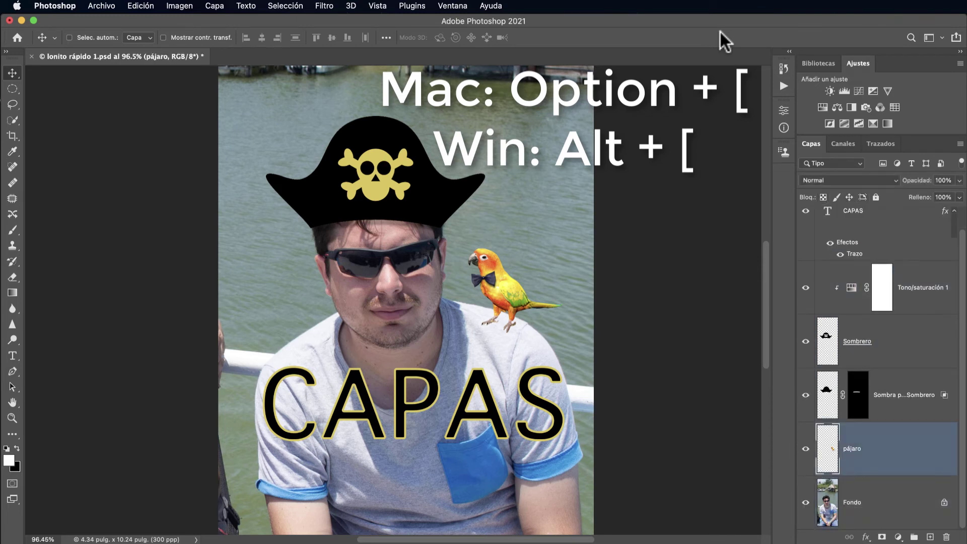
pyautogui.hotkey('alt', ']')
pyautogui.hotkey('alt', ']')
pyautogui.hotkey('alt', ']')
pyautogui.hotkey('alt', ']')
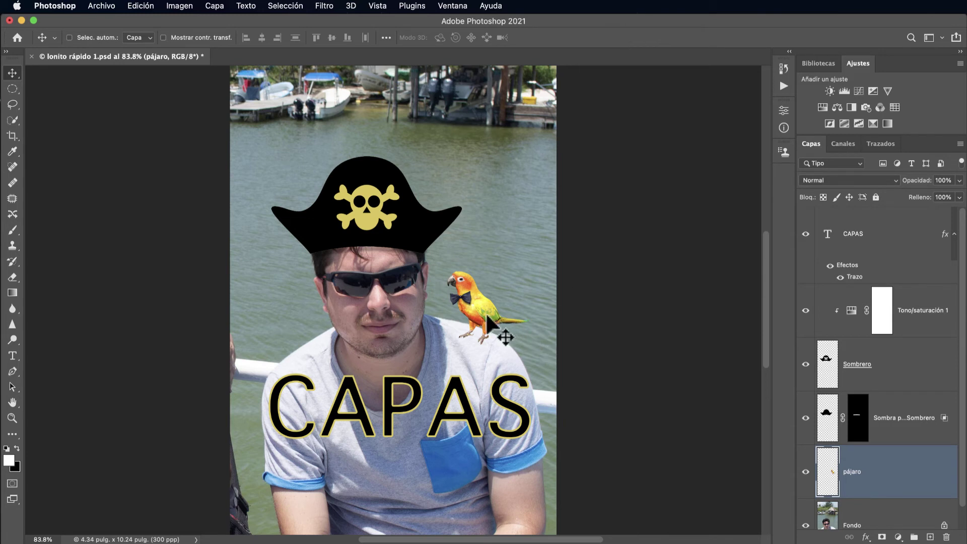
# Step: Move the parrot down into the shirt pocket and try raising the pájaro layer's stacking order
pyautogui.moveTo(486, 315); pyautogui.dragTo(463, 414)
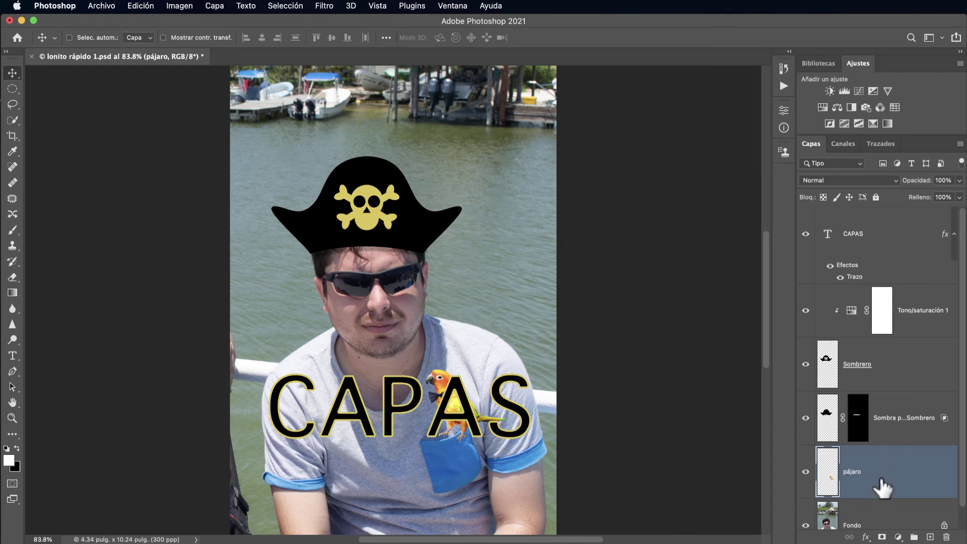
pyautogui.moveTo(878, 488); pyautogui.dragTo(887, 258)
pyautogui.moveTo(889, 322)
pyautogui.mouseDown()
pyautogui.moveTo(884, 233)
pyautogui.moveTo(895, 500)
pyautogui.mouseUp()
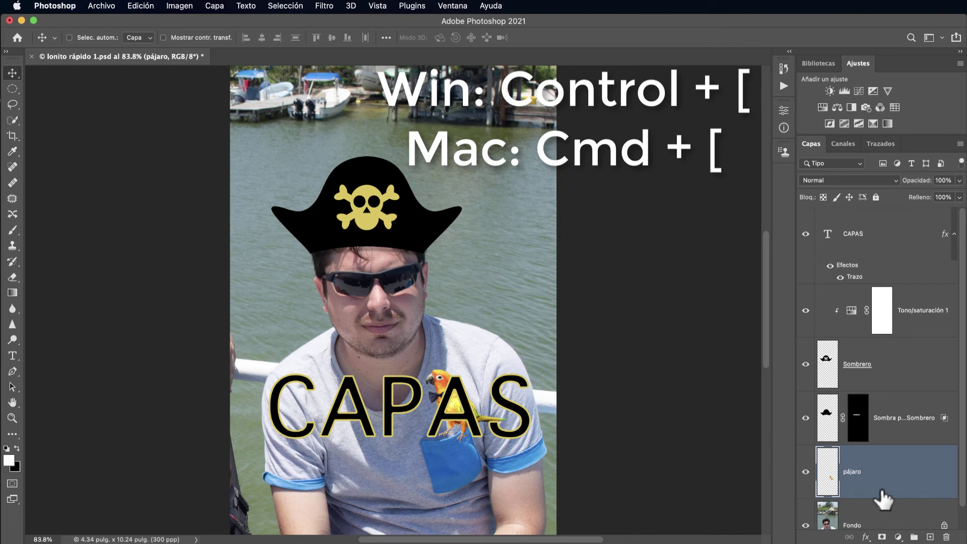
# Step: Raise the pájaro layer three places, past Sombrero and Tono/saturación 1, to the top
pyautogui.press('super')
pyautogui.press('super+bracketright')
pyautogui.press('super+bracketright')
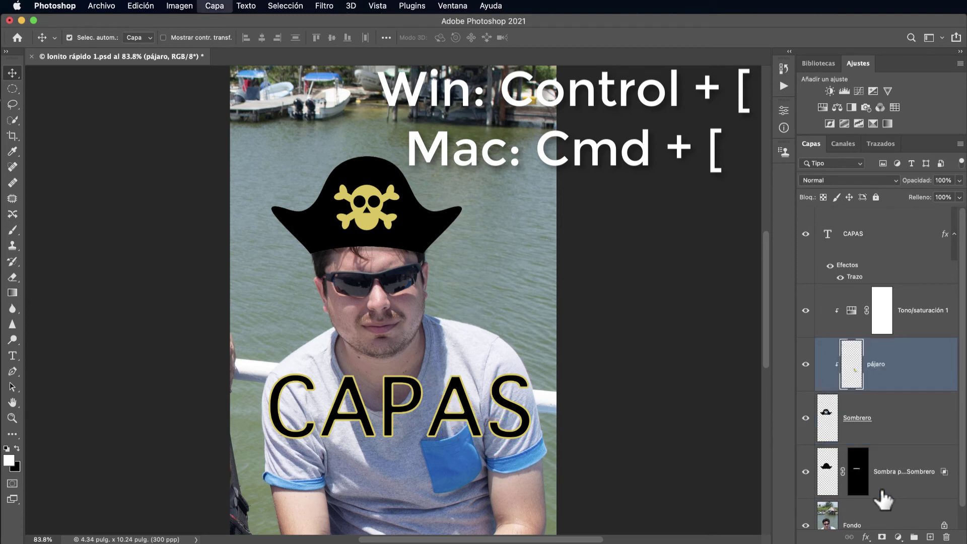
pyautogui.press('super+bracketright')
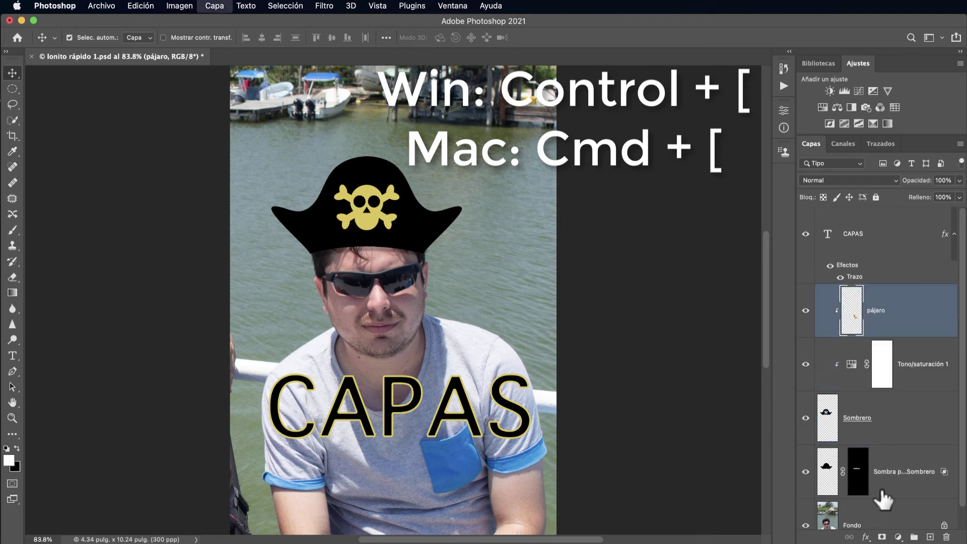
pyautogui.press('super+bracketright')
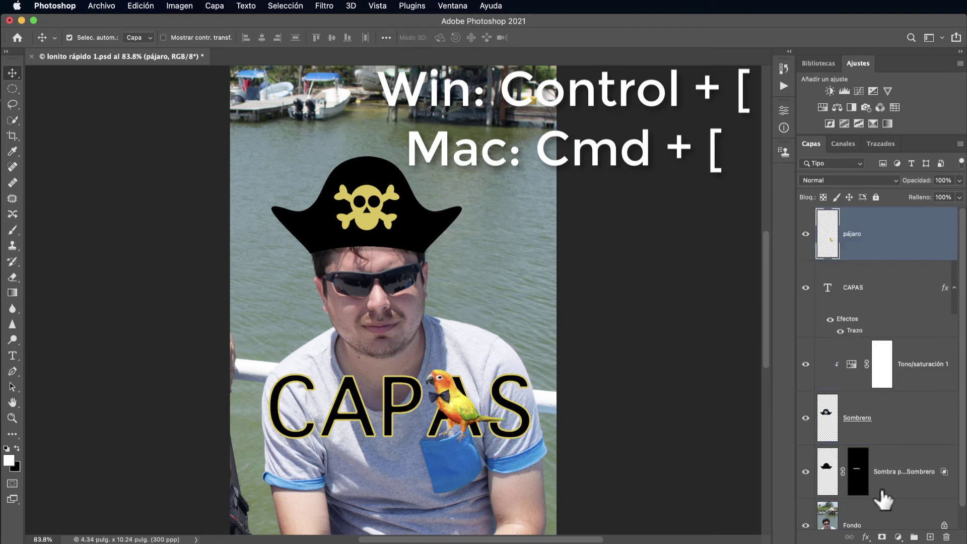
pyautogui.press('super')
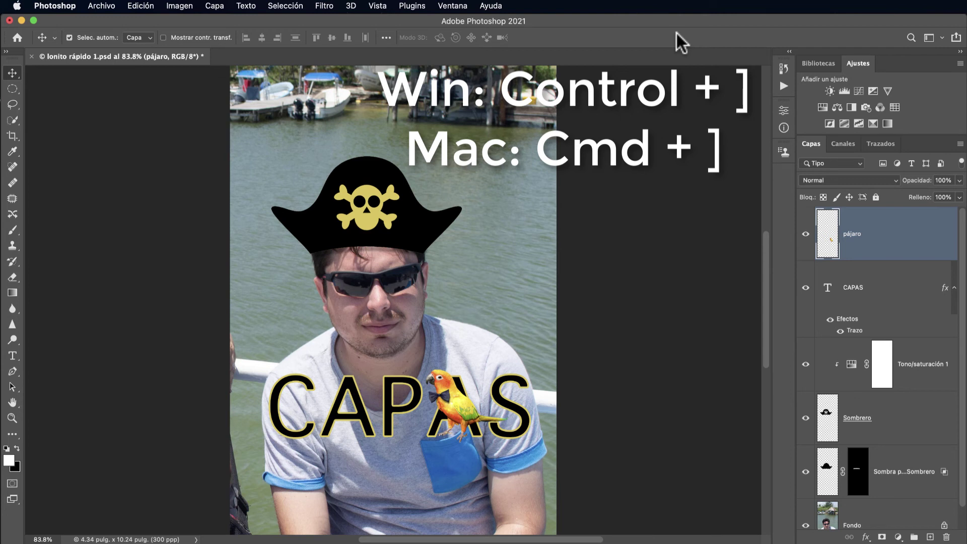
# Step: Send pájaro back down to just above Fondo, zoom to 100%, and collapse the Ajustes panel
pyautogui.press('super+bracketleft')
pyautogui.press('super+bracketleft')
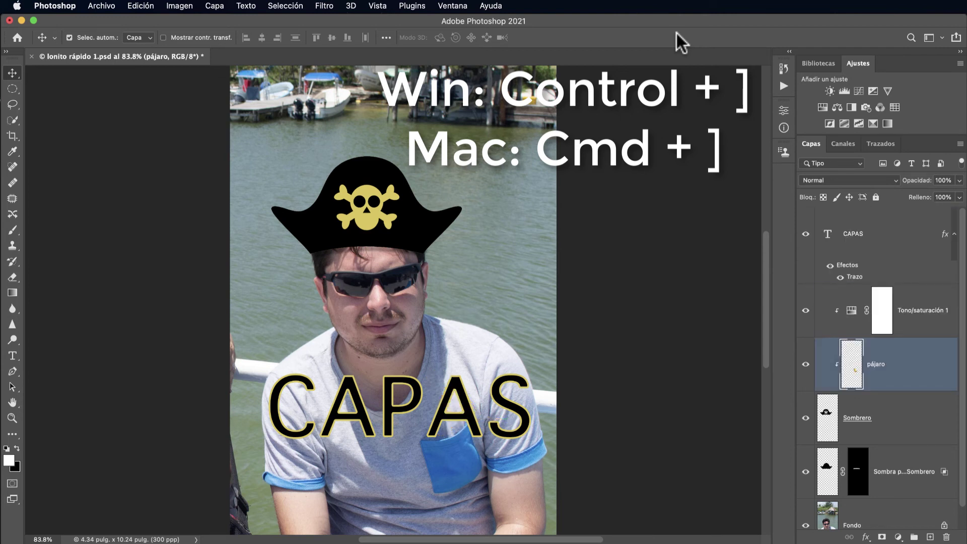
pyautogui.press('super+bracketleft')
pyautogui.press('super+bracketleft')
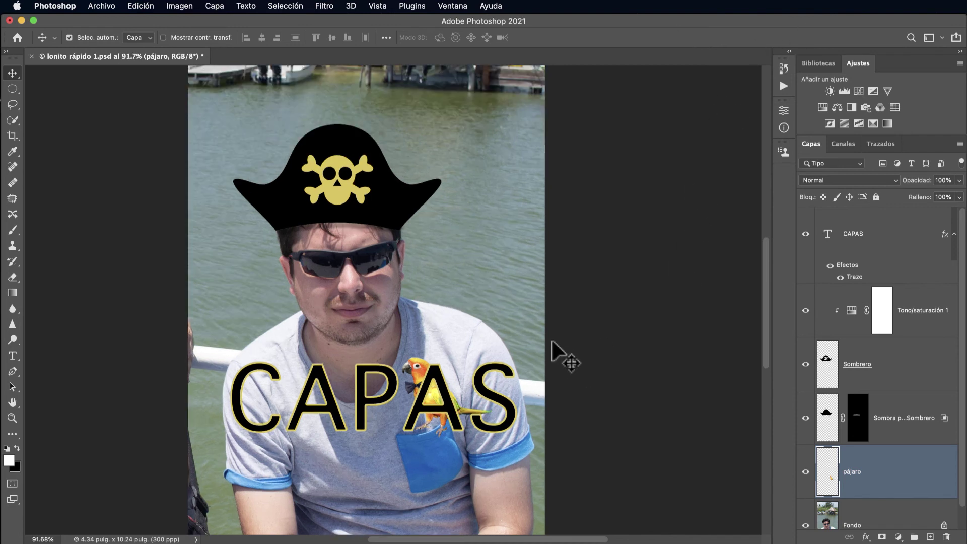
pyautogui.press('super+1')
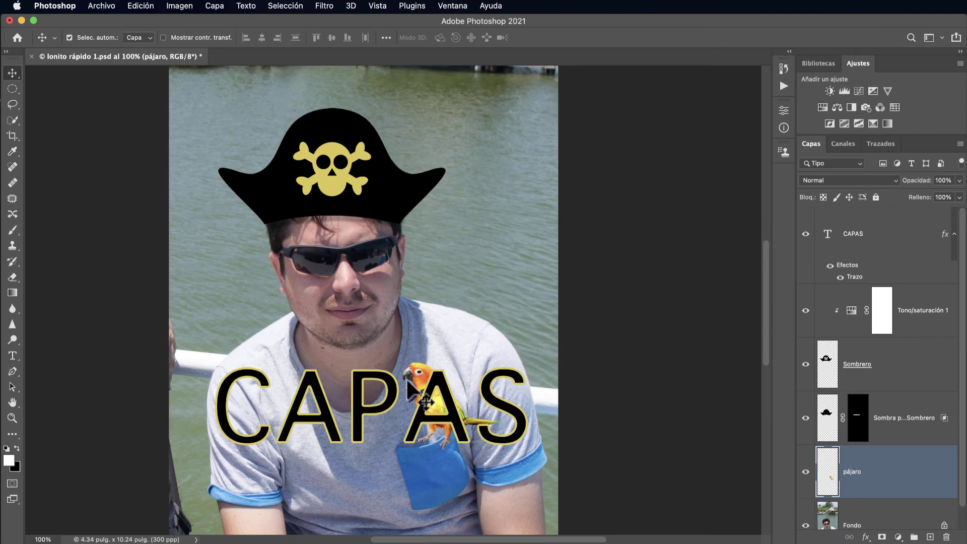
pyautogui.click(860, 64)
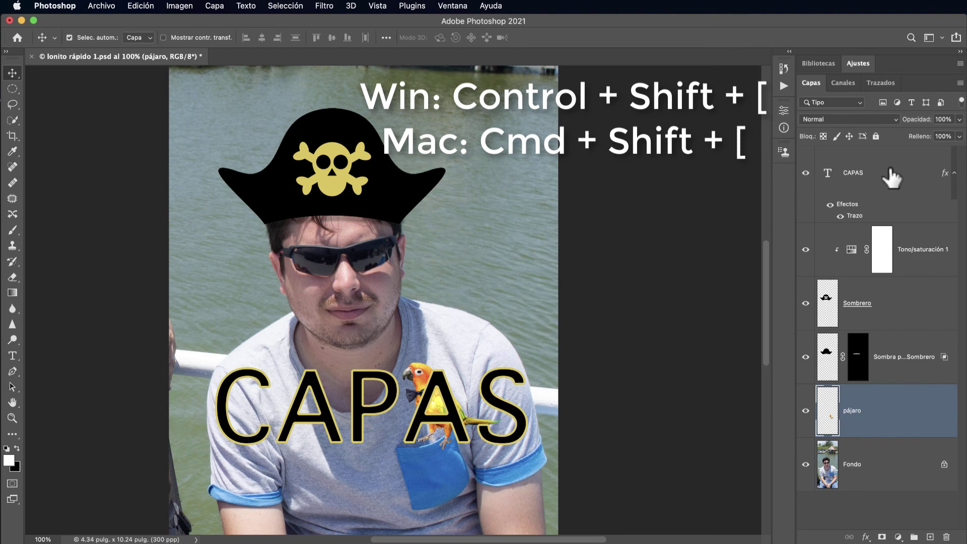
# Step: Toggle pájaro between the top of the stack and just above Fondo, finishing on top
pyautogui.press('super+shift+bracketright')
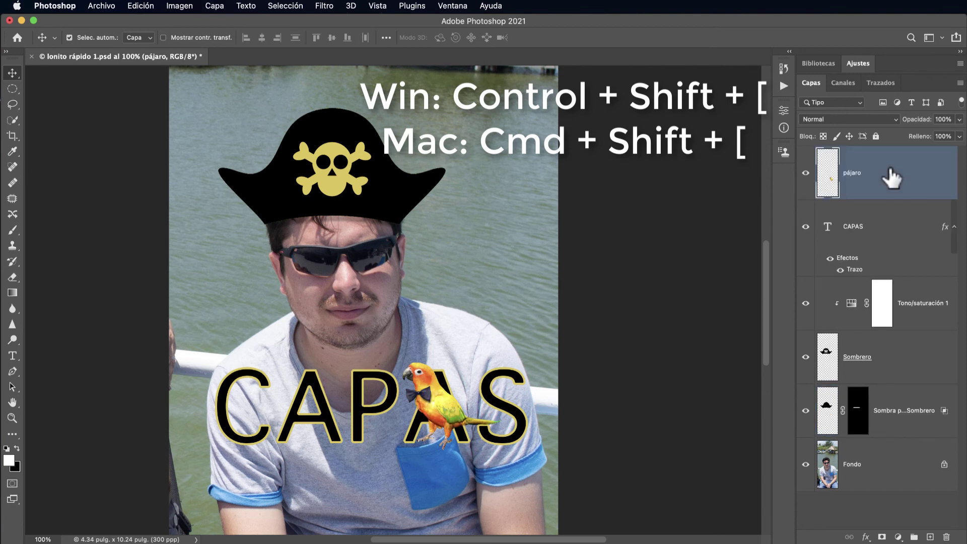
pyautogui.press('super+shift+bracketleft')
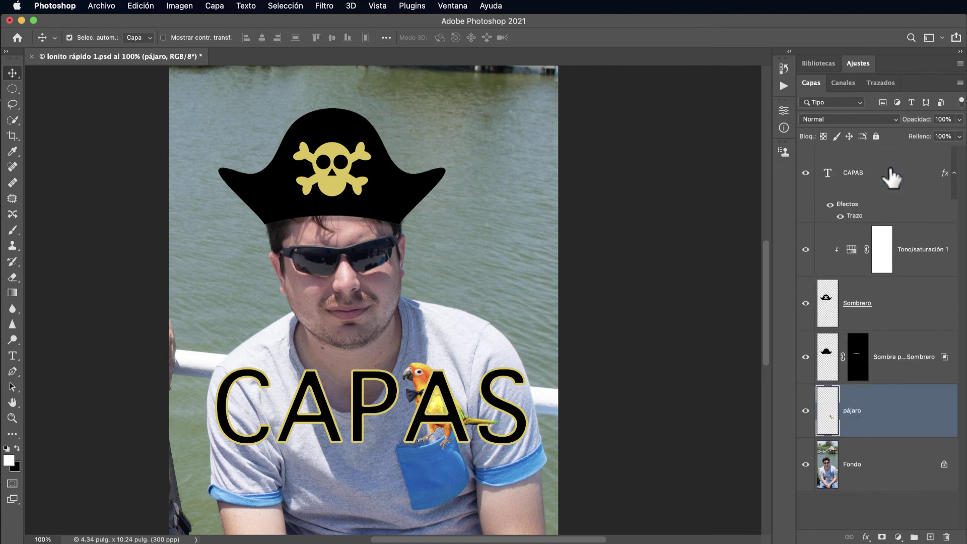
pyautogui.press('super+shift+bracketright')
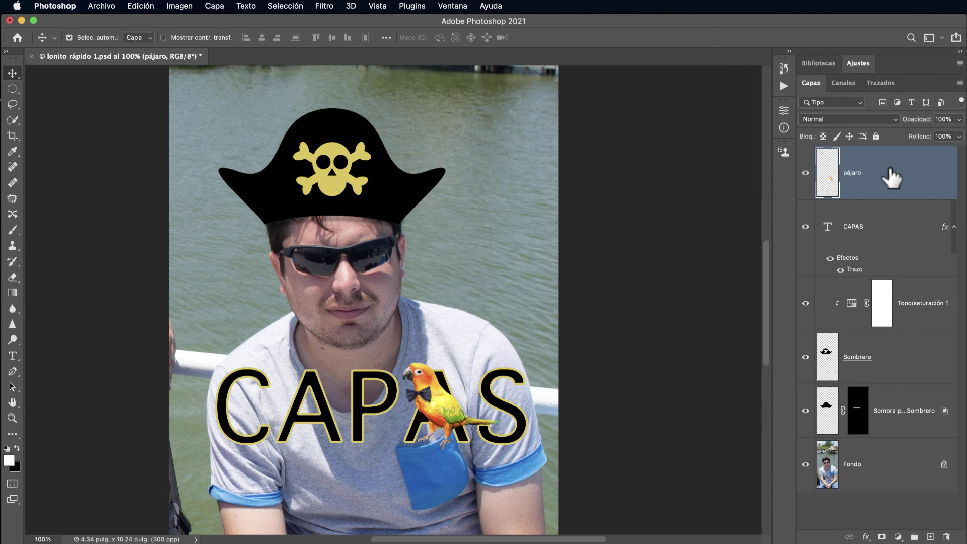
pyautogui.press('super+shift+bracketleft')
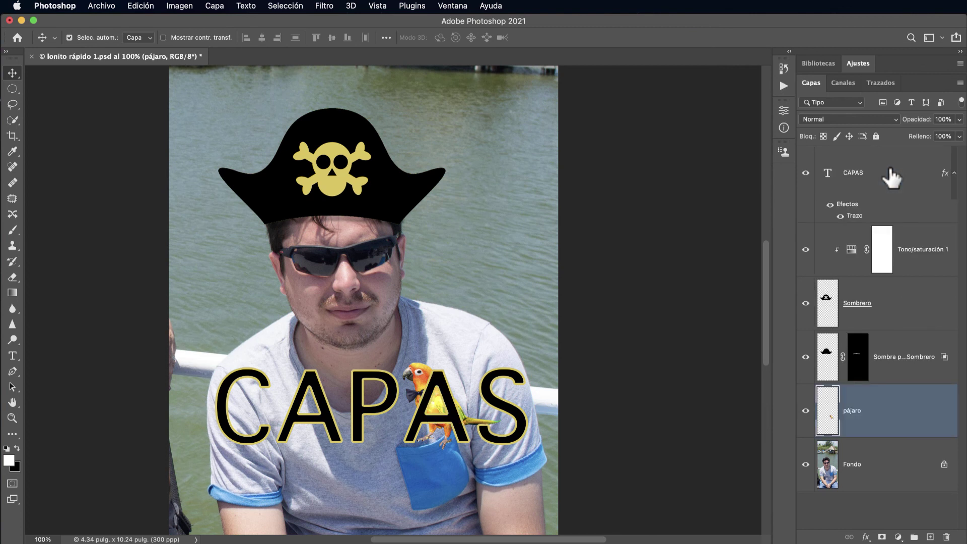
pyautogui.press('super+shift+bracketright')
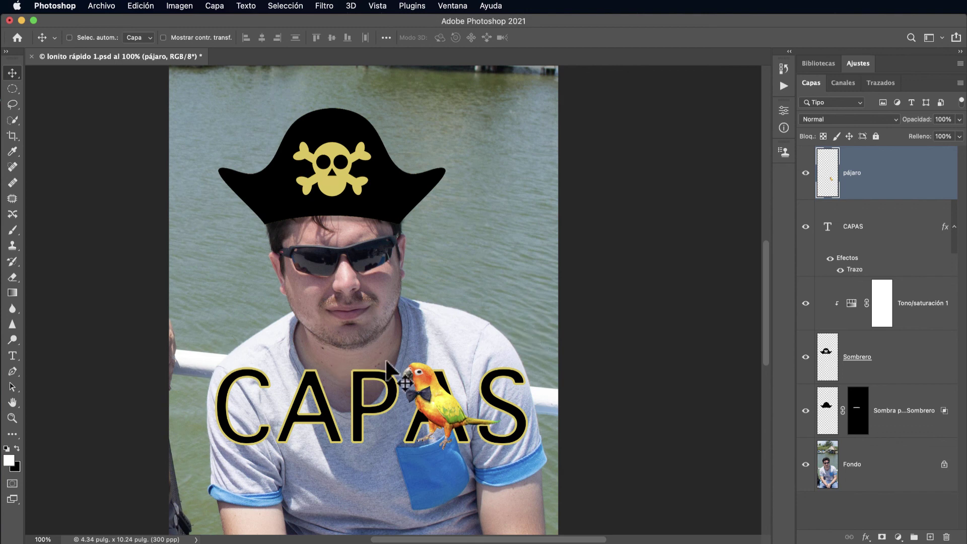
# Step: Drag the parrot from the shirt pocket up onto the man's shoulder with the Move tool
pyautogui.moveTo(429, 392)
pyautogui.mouseDown()
pyautogui.moveTo(459, 302)
pyautogui.moveTo(447, 276)
pyautogui.mouseUp()
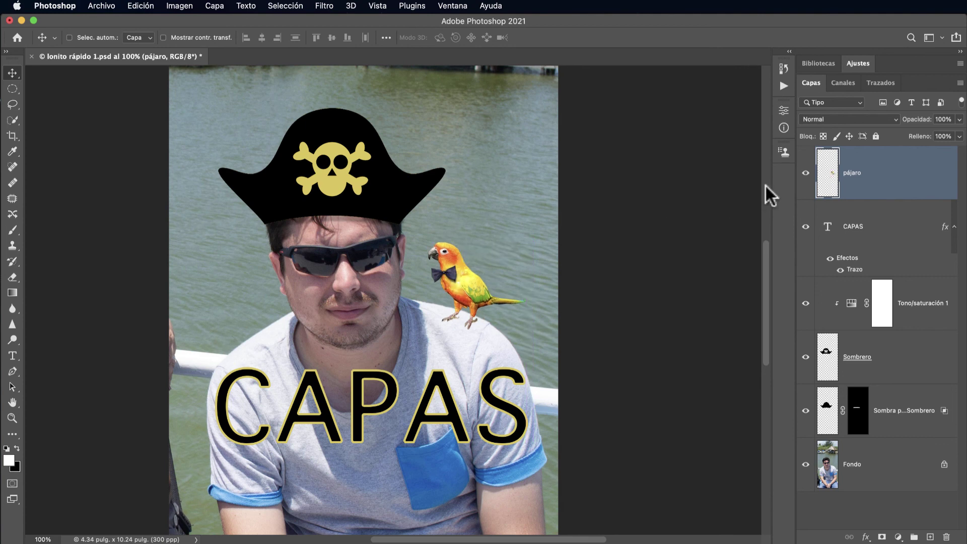